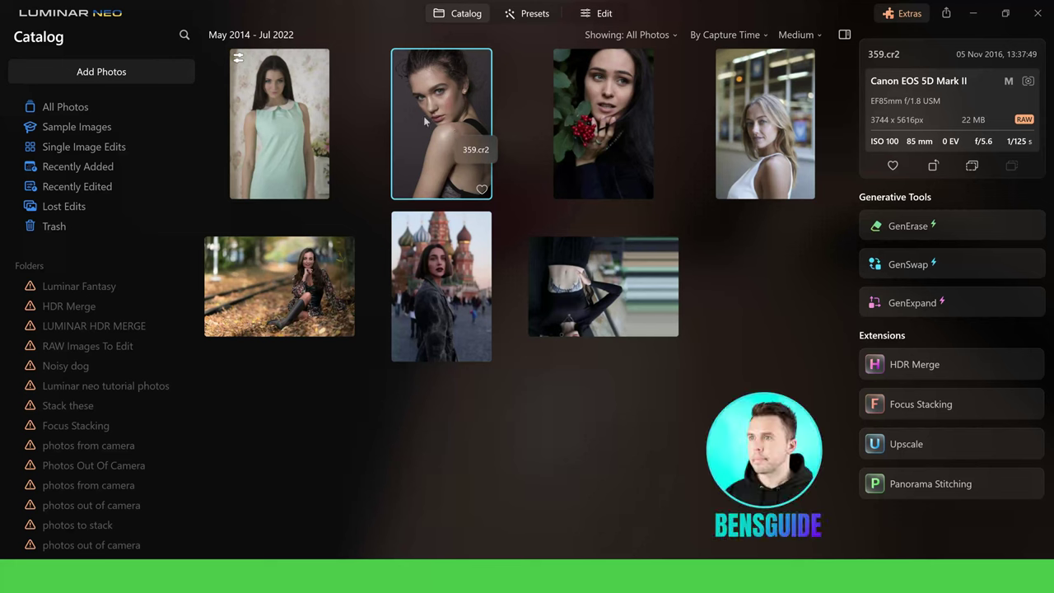
# Open 359.cr2 as a single image, check the face and cheek at 100%, then fit it to view
pyautogui.doubleClick(423, 115)
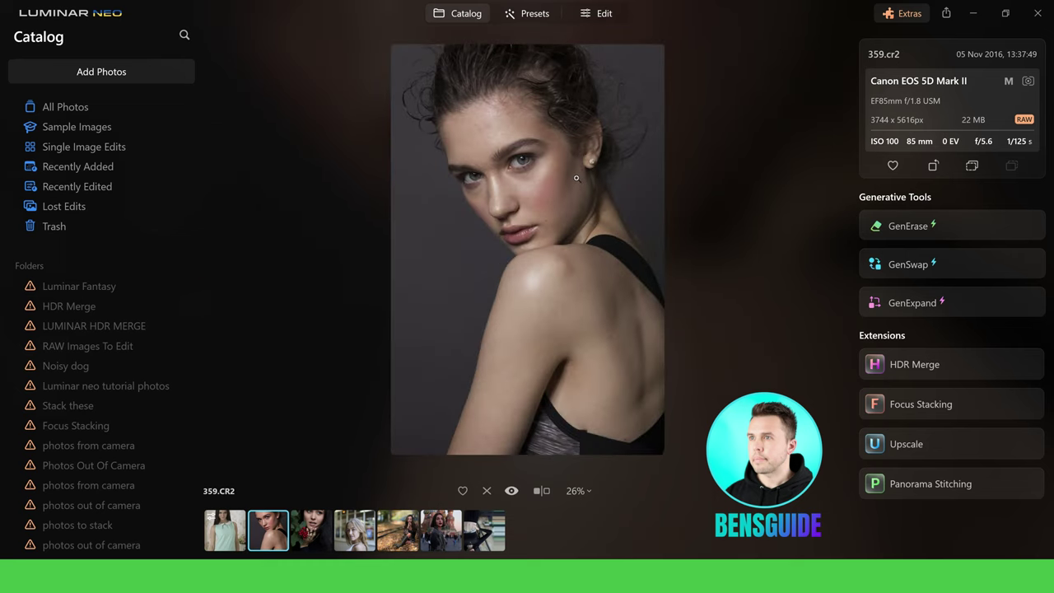
pyautogui.click(505, 201)
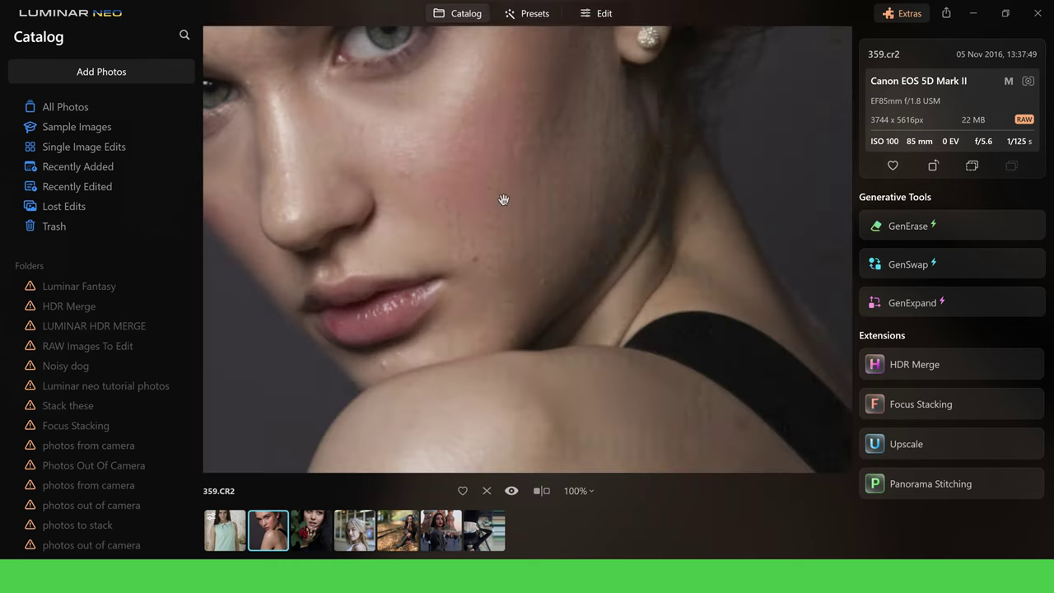
pyautogui.hotkey('ctrl', '-')
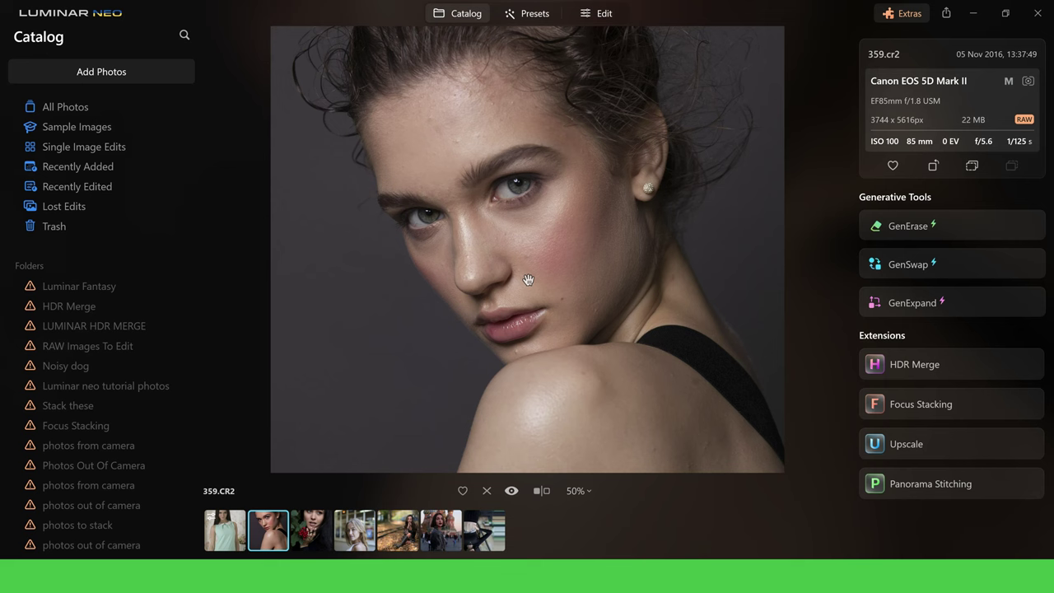
pyautogui.click(567, 262)
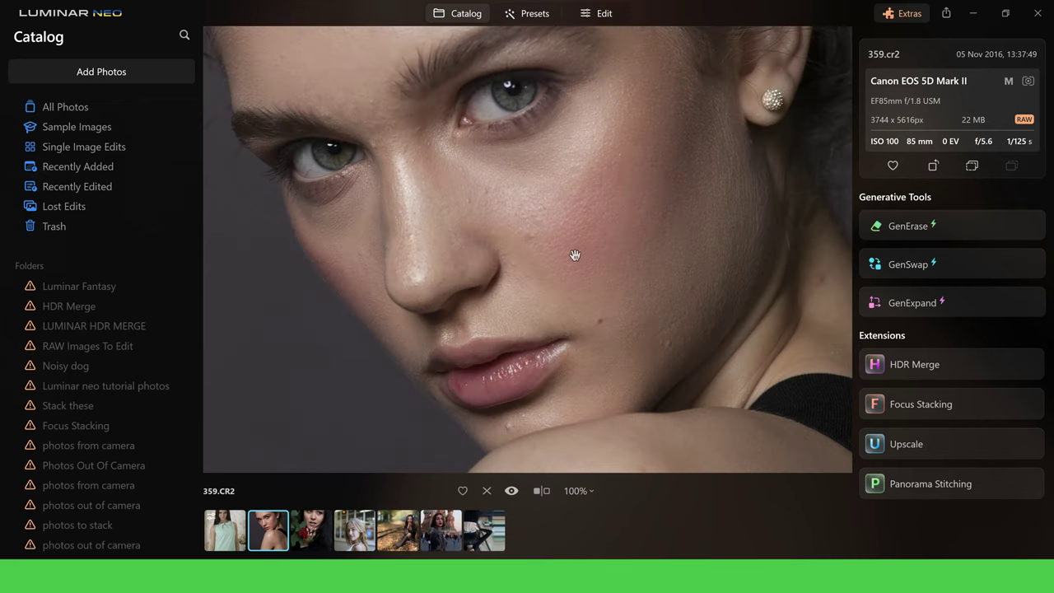
pyautogui.click(575, 256)
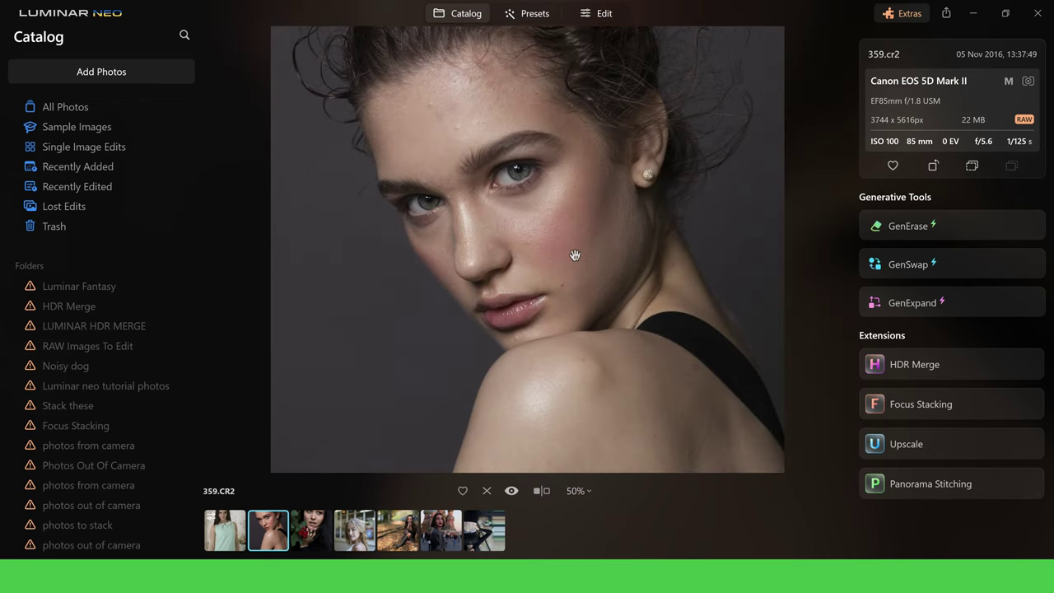
pyautogui.hotkey('ctrl', '0')
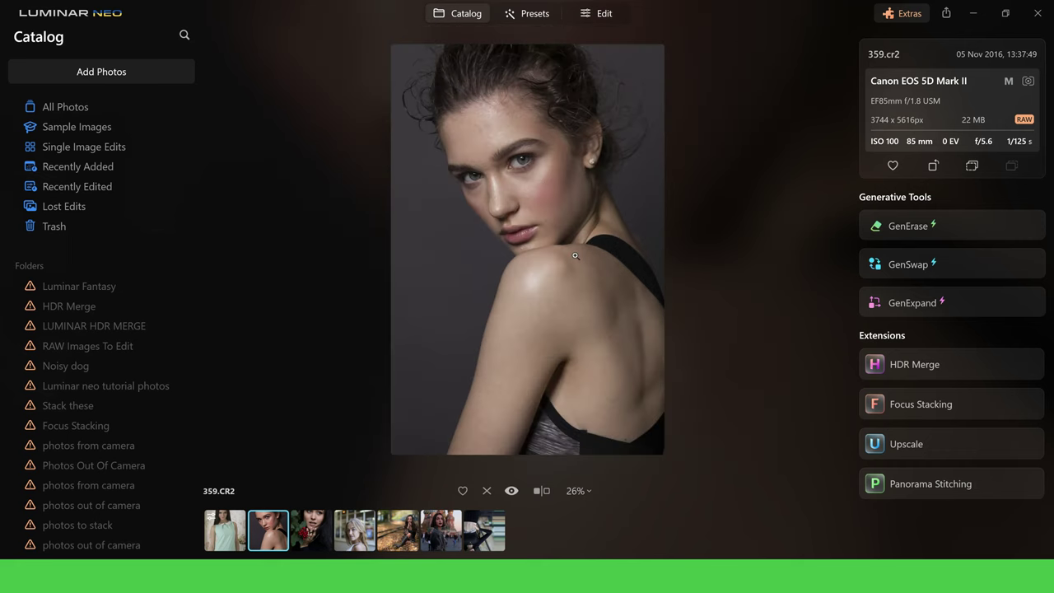
# Enter Edit mode and scroll the Tools panel down to the Portrait tools
pyautogui.click(602, 13)
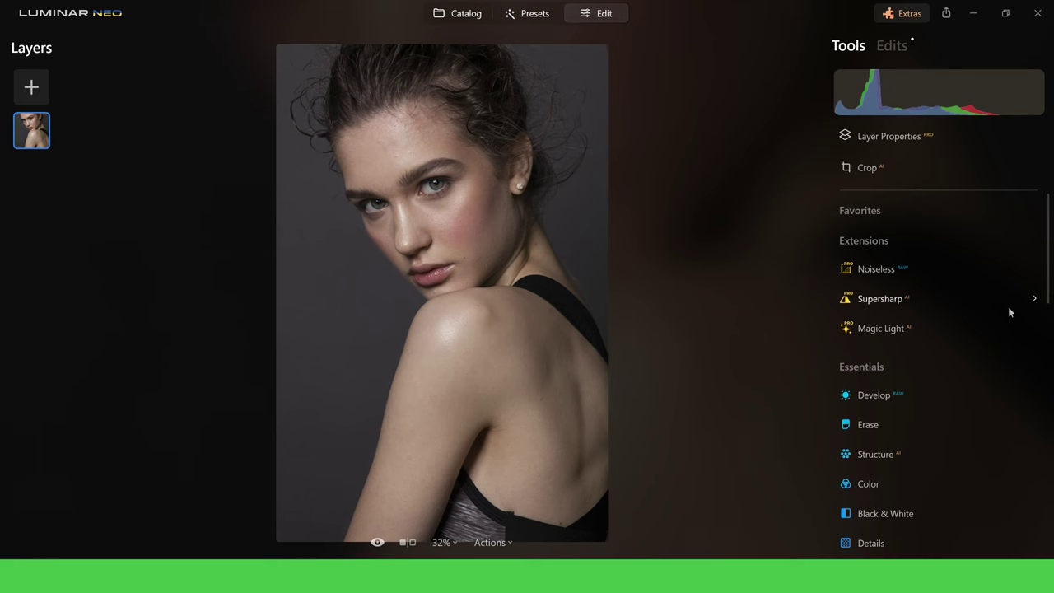
pyautogui.moveTo(1052, 268); pyautogui.dragTo(1043, 491)
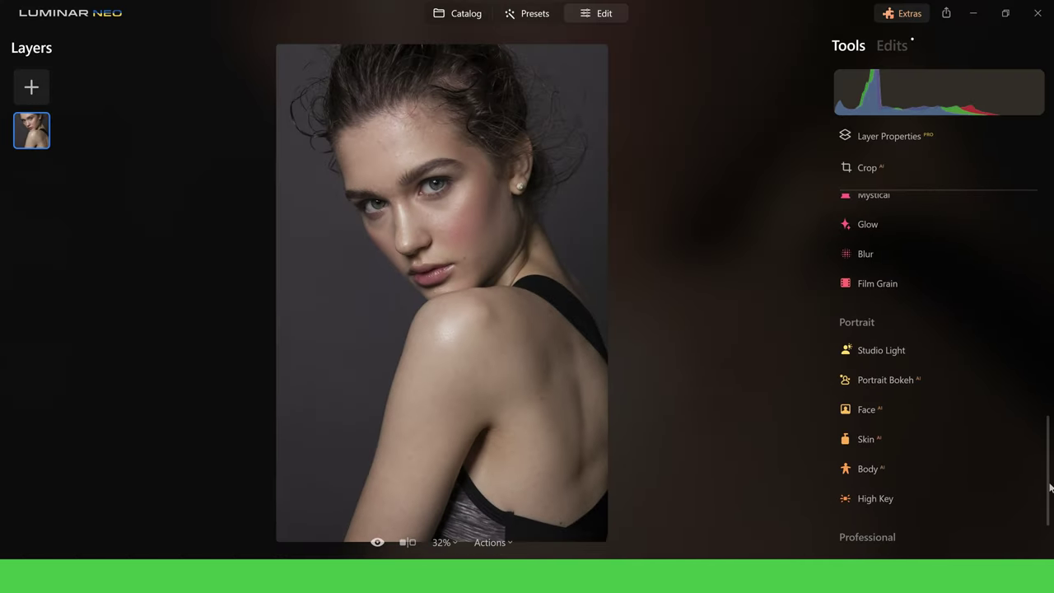
pyautogui.scroll(-1, 1046, 472)
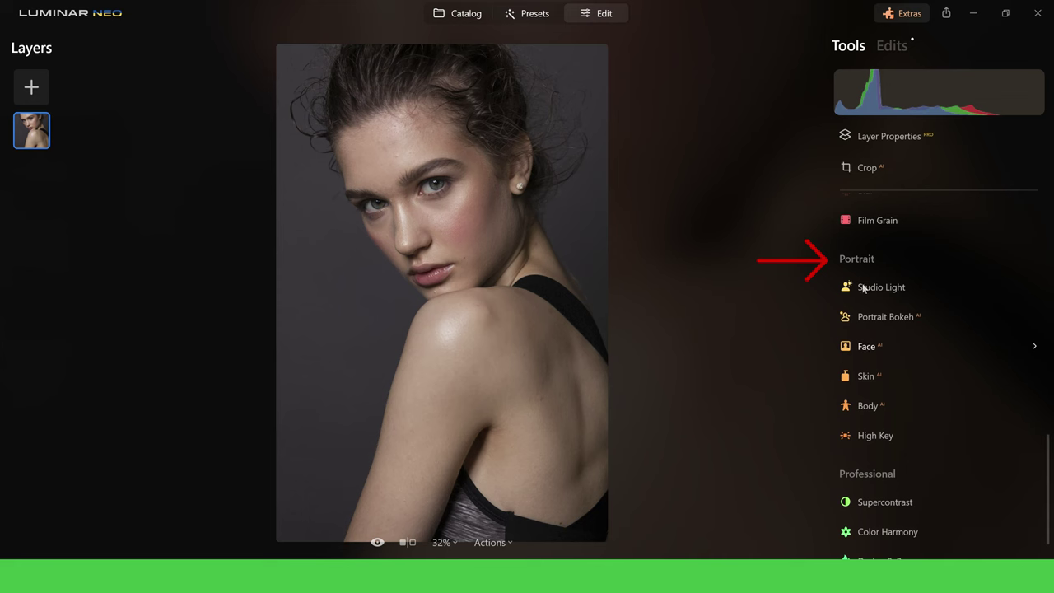
# Brighten the face with Face AI Face Light at 19, comparing with the effect on and off
pyautogui.click(868, 349)
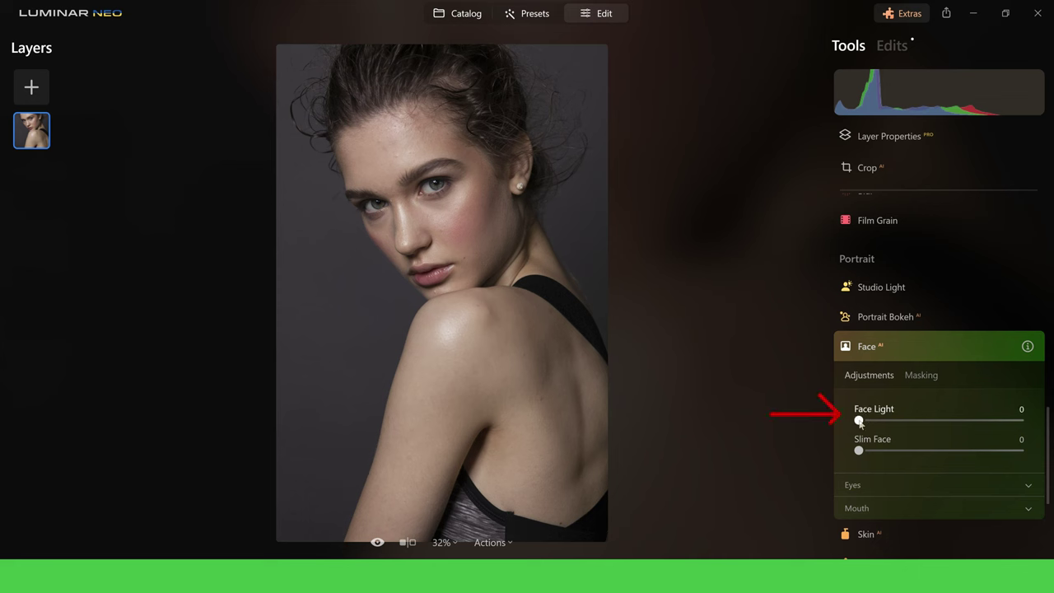
pyautogui.moveTo(860, 421); pyautogui.dragTo(863, 443)
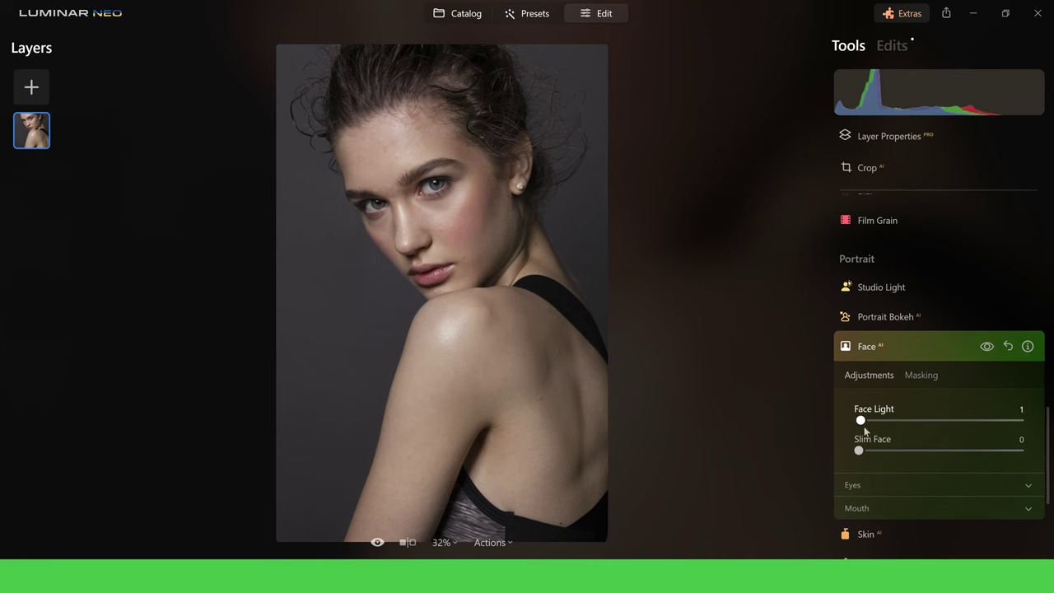
pyautogui.moveTo(865, 428); pyautogui.dragTo(889, 427)
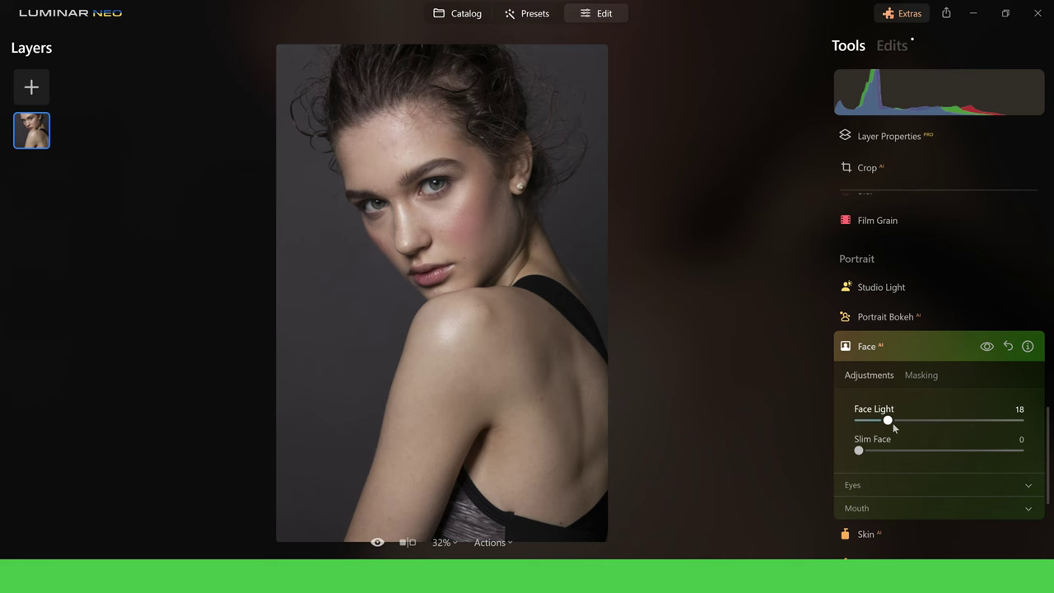
pyautogui.click(987, 350)
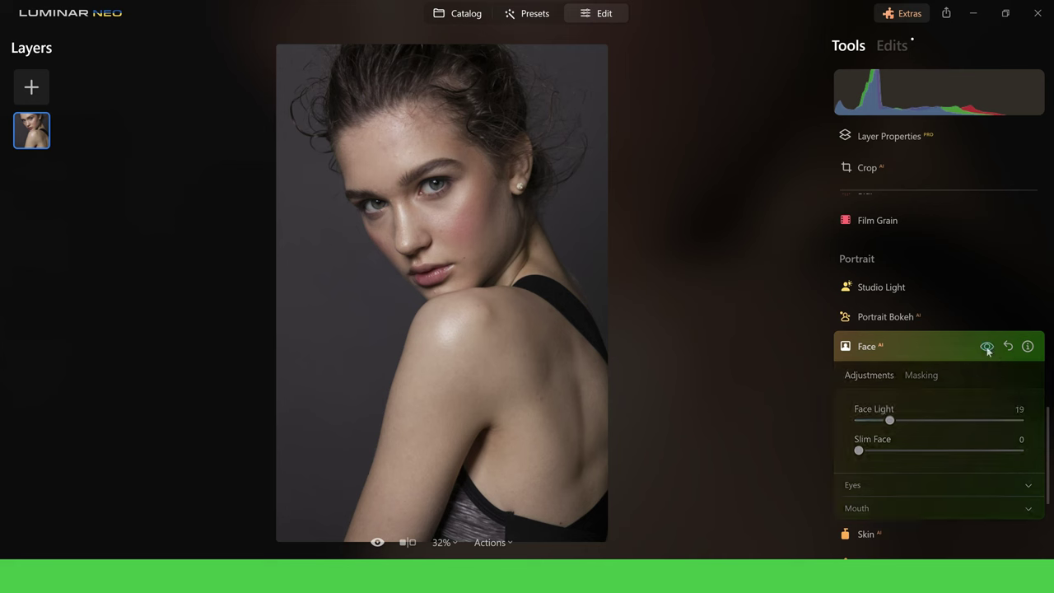
pyautogui.click(988, 349)
pyautogui.click(988, 350)
pyautogui.click(987, 349)
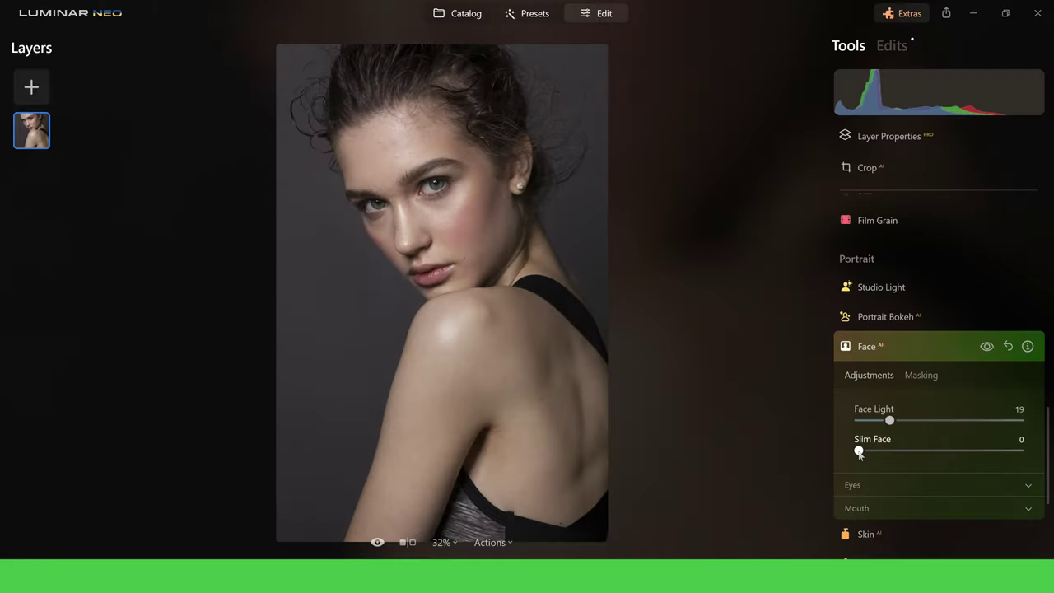
# Expand the Face AI Eyes section and zoom the photo to 50% on the eyes
pyautogui.click(1029, 488)
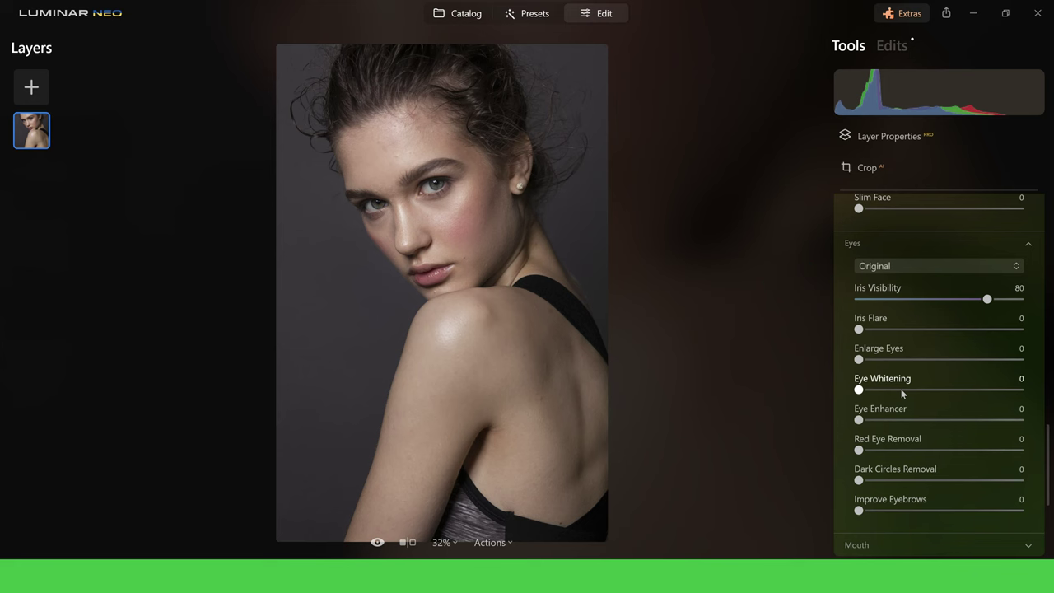
pyautogui.hotkey('ctrl', '+')
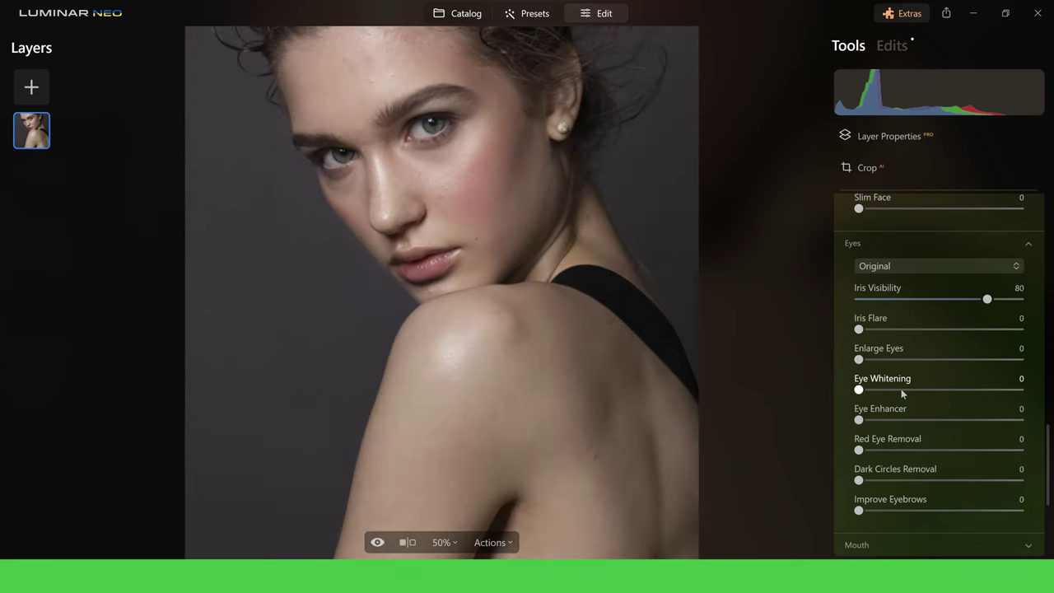
pyautogui.moveTo(659, 207); pyautogui.dragTo(668, 259)
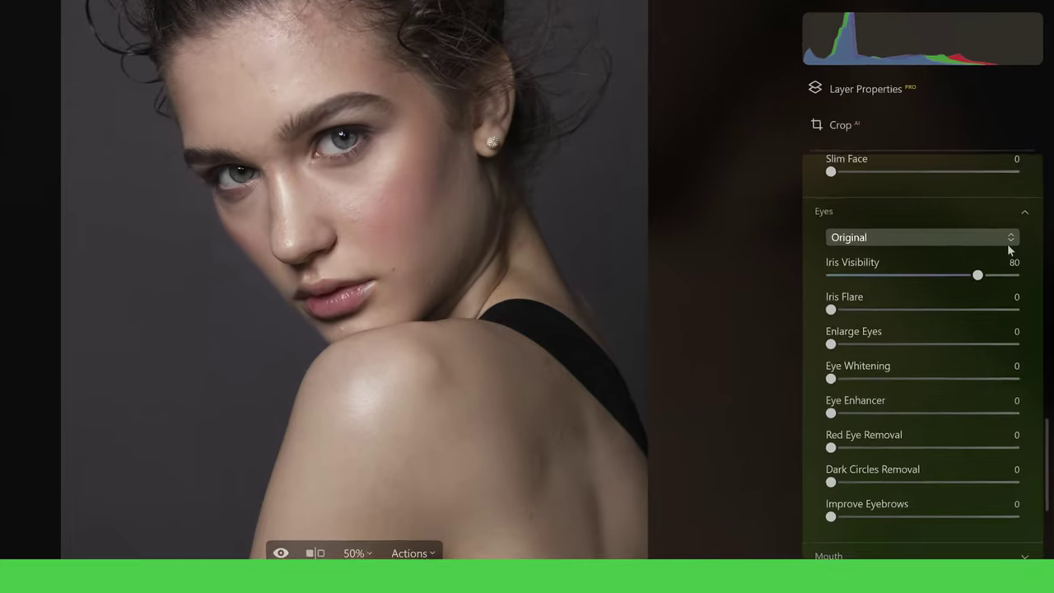
# Try Hazel eye colour, set Iris Visibility to 23, then revert the colour to Original
pyautogui.click(1015, 268)
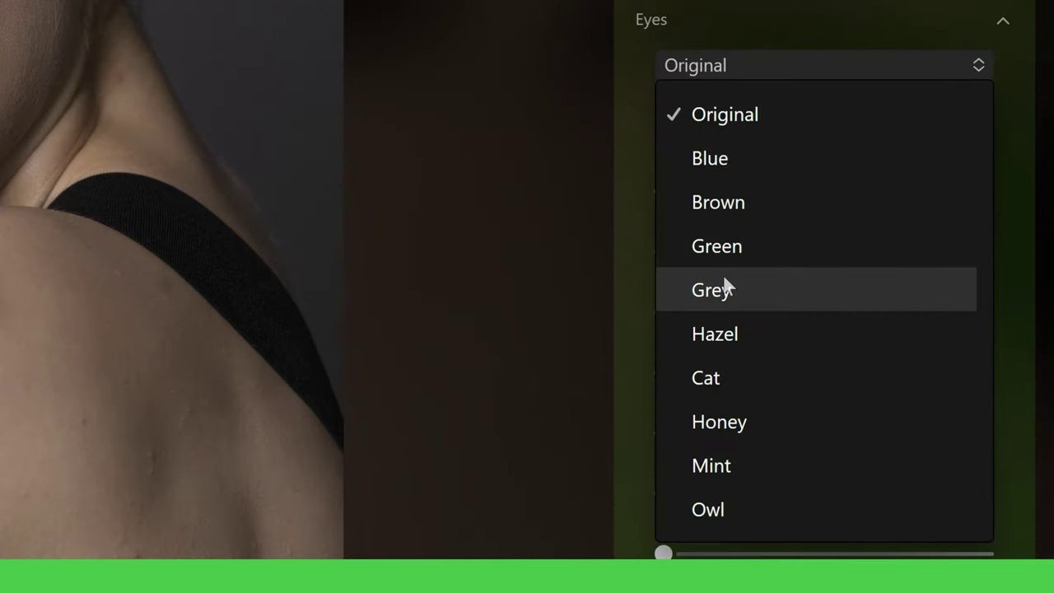
pyautogui.click(730, 335)
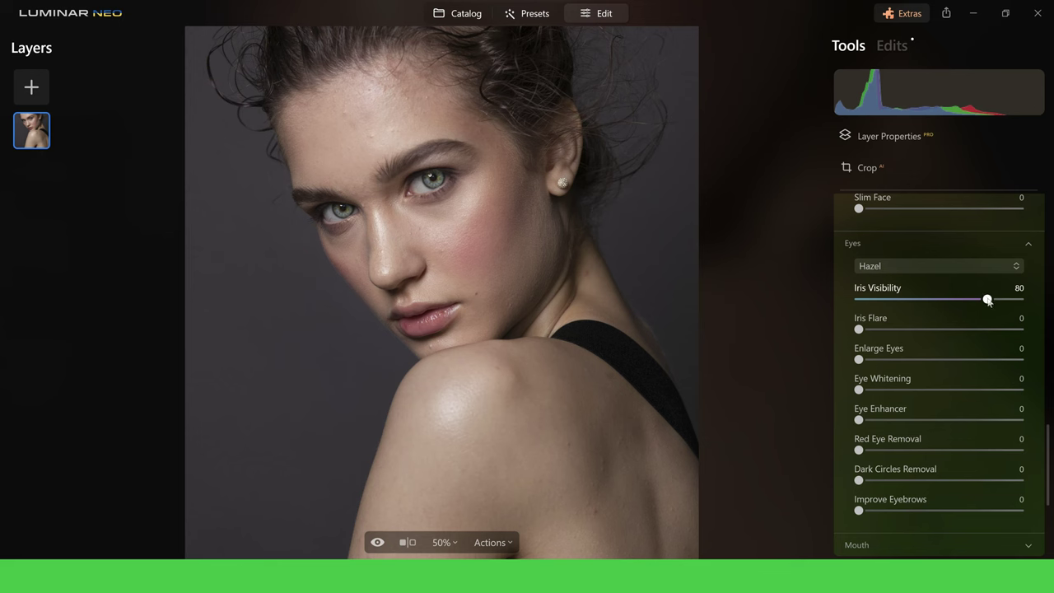
pyautogui.moveTo(989, 300); pyautogui.dragTo(893, 302)
pyautogui.moveTo(894, 302)
pyautogui.mouseDown()
pyautogui.moveTo(978, 304)
pyautogui.moveTo(898, 305)
pyautogui.mouseUp()
pyautogui.click(1016, 268)
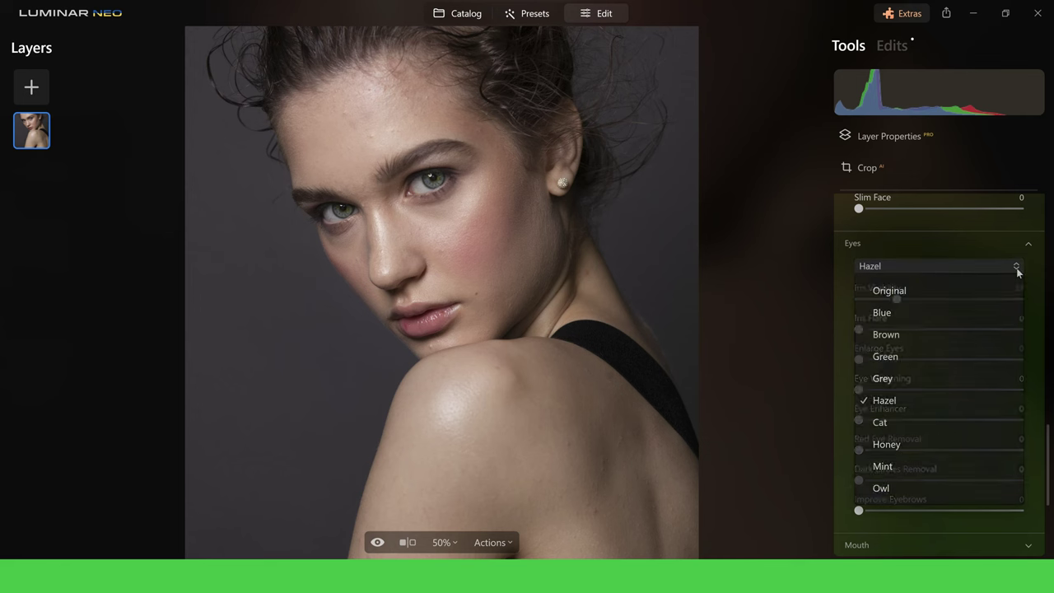
pyautogui.click(912, 286)
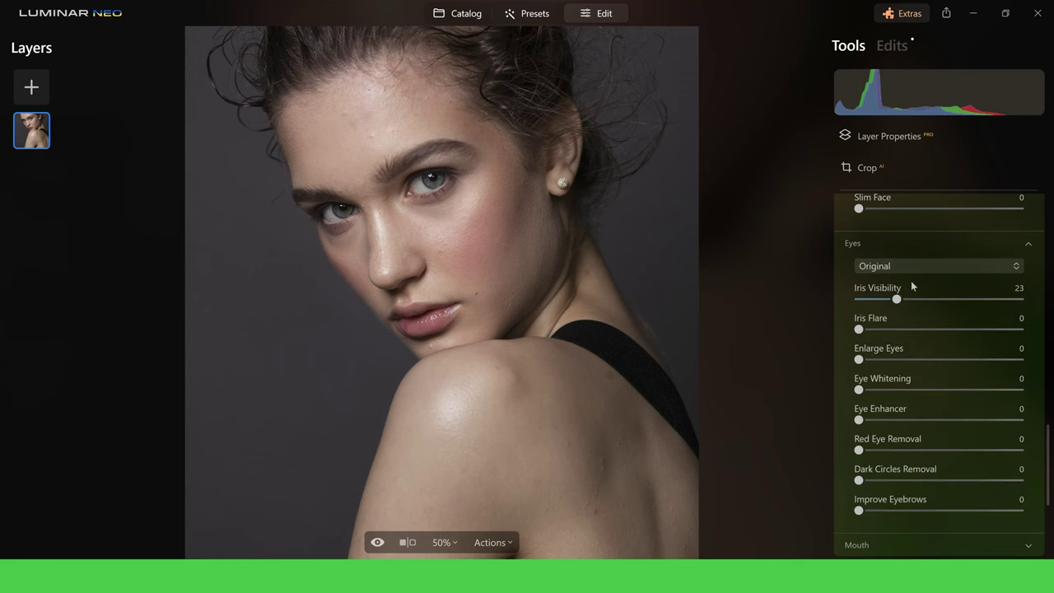
# At 100% zoom on the eyes, set Eye Enhancer to 53, comparing against the original
pyautogui.hotkey('ctrl', '1')
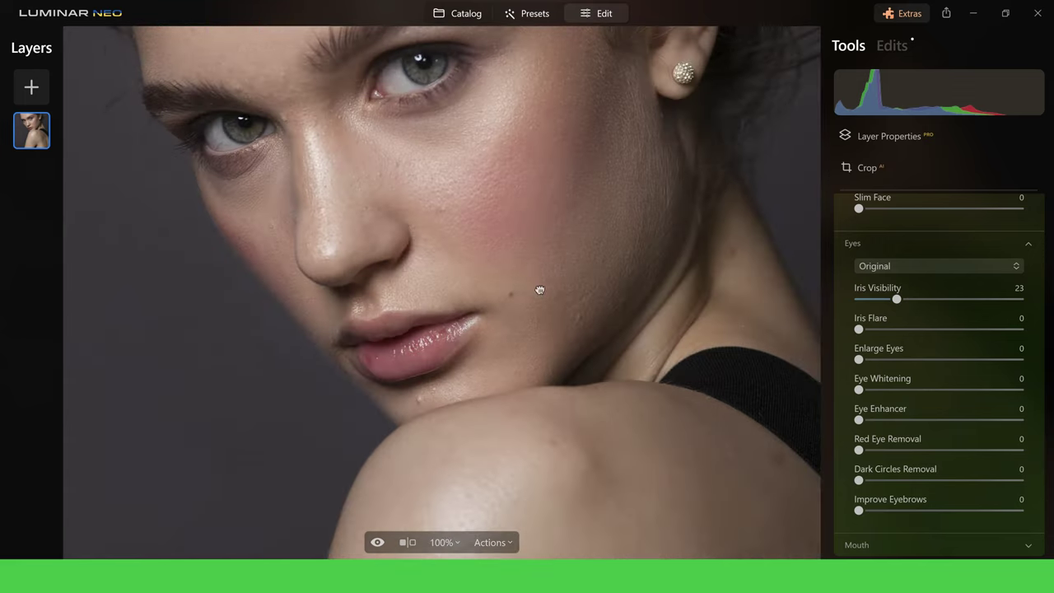
pyautogui.moveTo(540, 279); pyautogui.dragTo(548, 293)
pyautogui.scroll(3, 550, 295)
pyautogui.scroll(2, 556, 295)
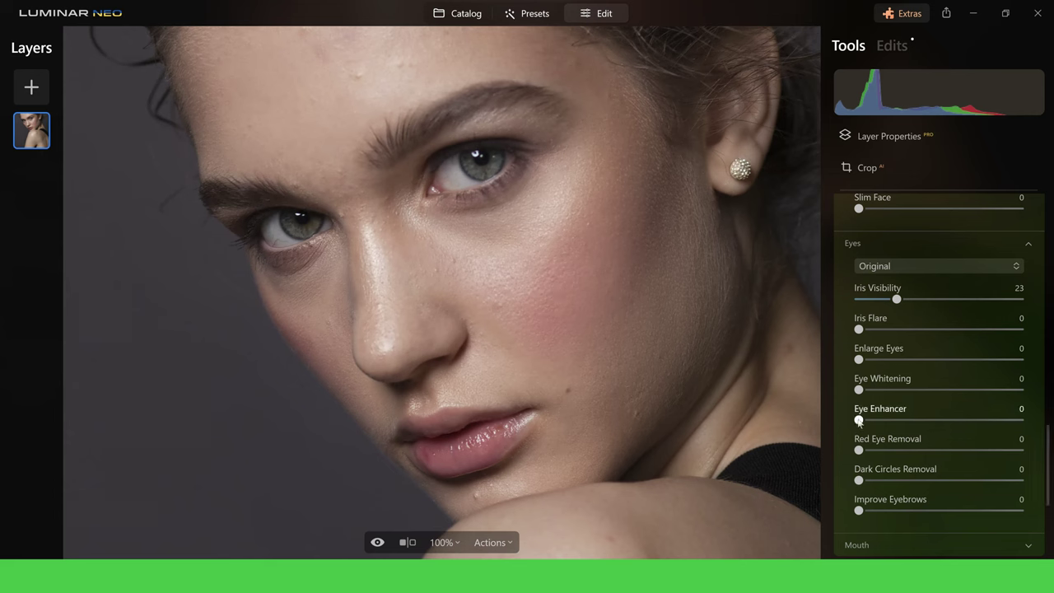
pyautogui.moveTo(860, 420); pyautogui.dragTo(960, 422)
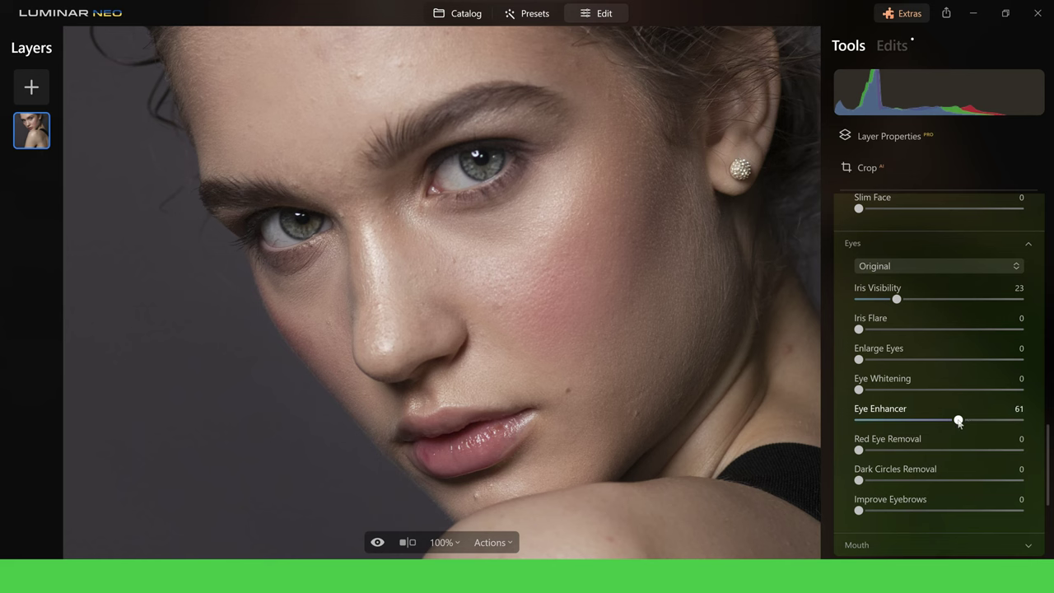
pyautogui.click(376, 546)
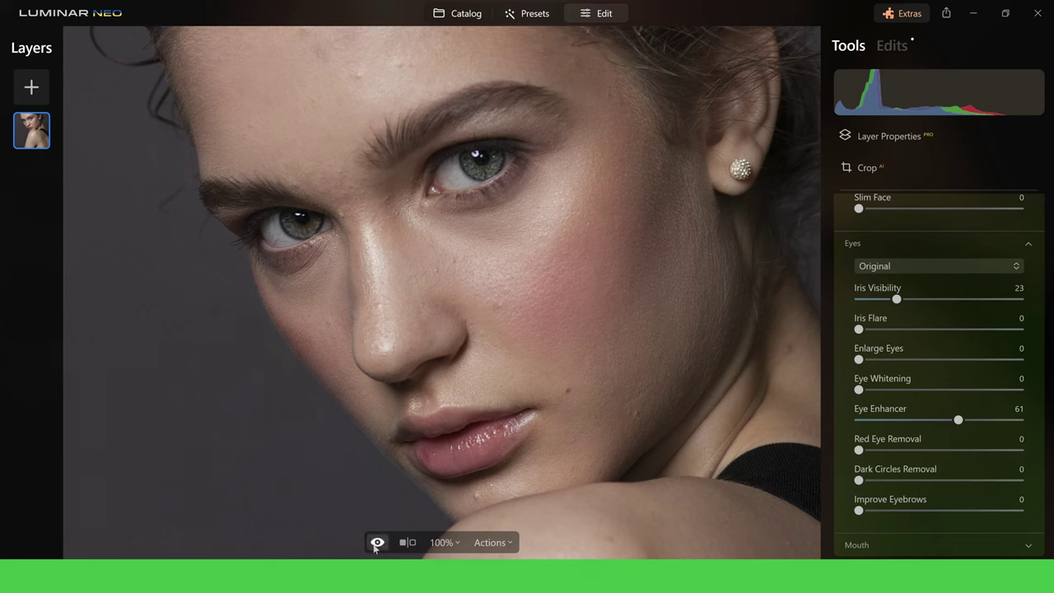
pyautogui.click(375, 546)
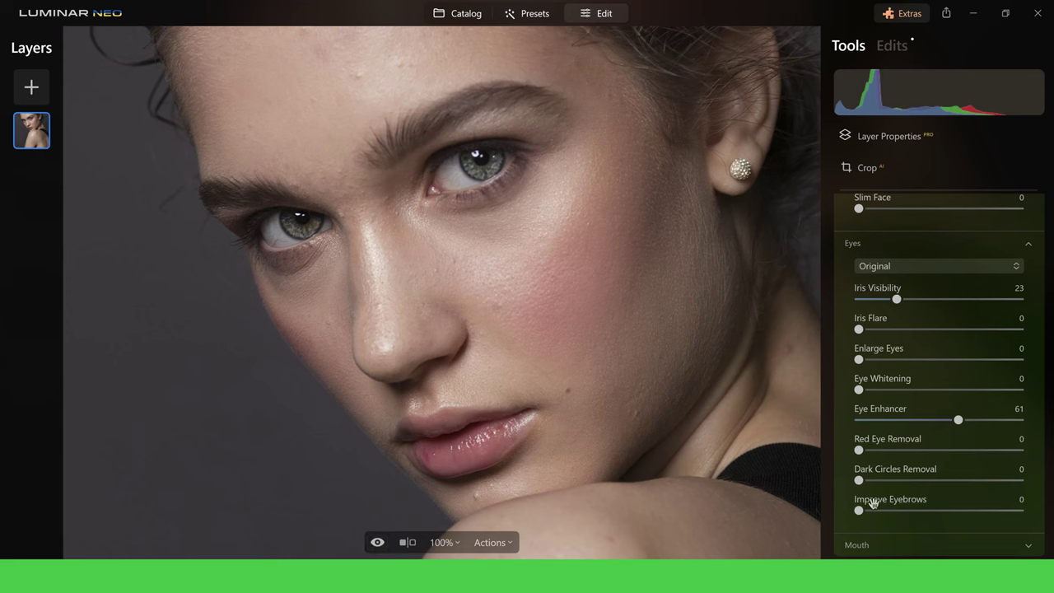
pyautogui.moveTo(958, 421); pyautogui.dragTo(946, 421)
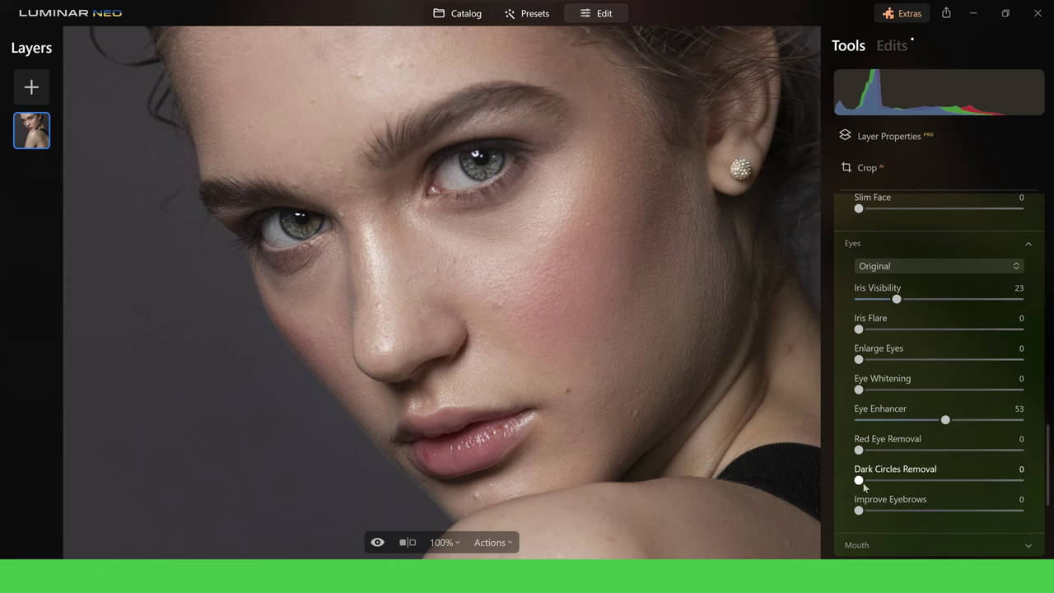
# Remove under-eye dark circles with Dark Circles Removal at 82 and compare the Face effect
pyautogui.moveTo(860, 481); pyautogui.dragTo(1052, 426)
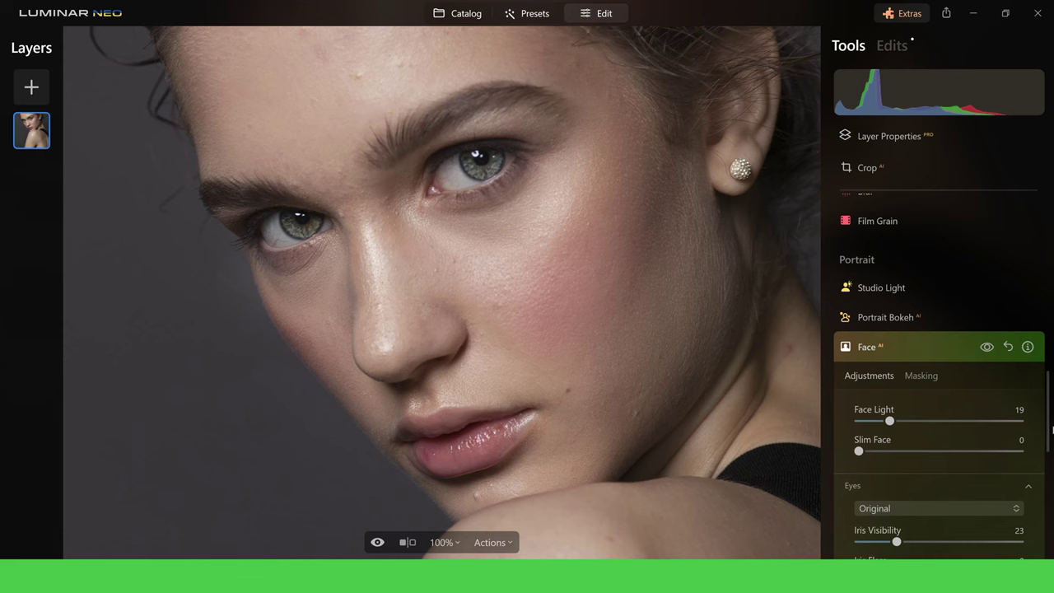
pyautogui.click(988, 347)
pyautogui.click(988, 347)
# Fill in the eyebrows with Improve Eyebrows 54 and add subtle Eye Whitening of 8
pyautogui.moveTo(1050, 393); pyautogui.dragTo(1048, 450)
pyautogui.scroll(-1, 1049, 449)
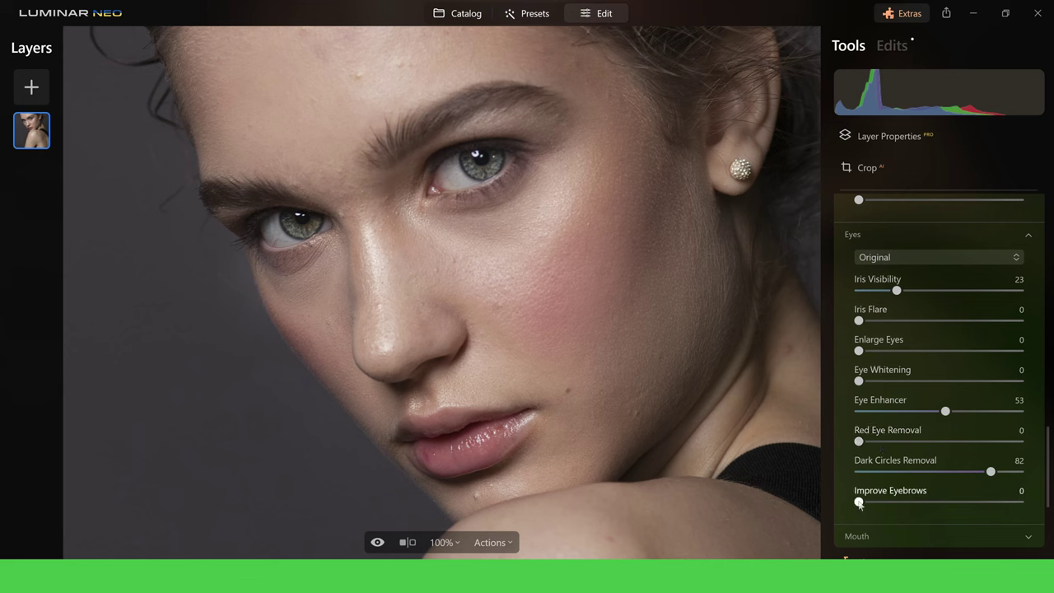
pyautogui.moveTo(859, 502); pyautogui.dragTo(947, 502)
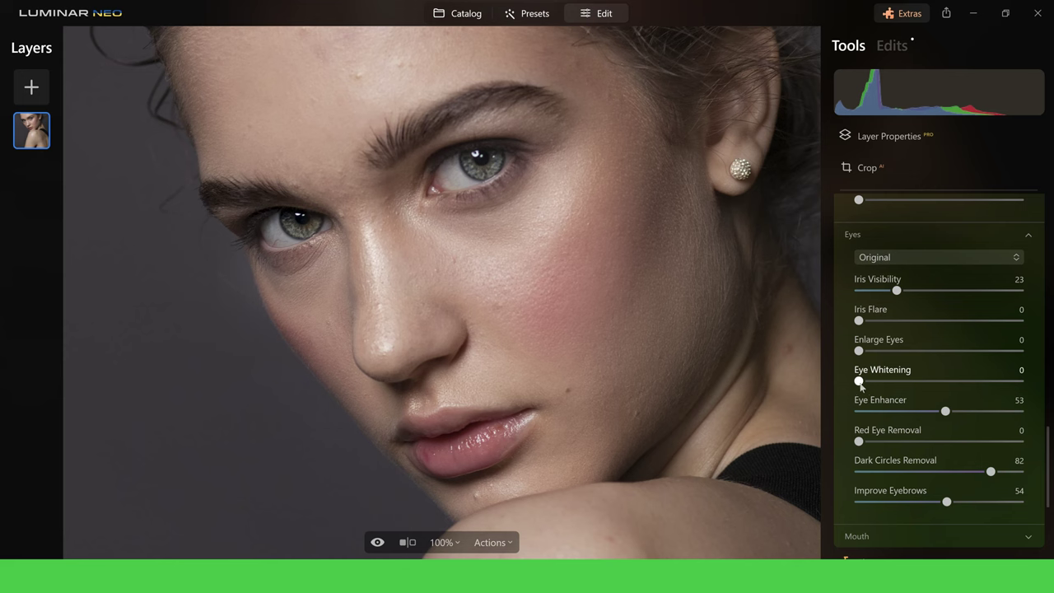
pyautogui.moveTo(860, 382); pyautogui.dragTo(955, 382)
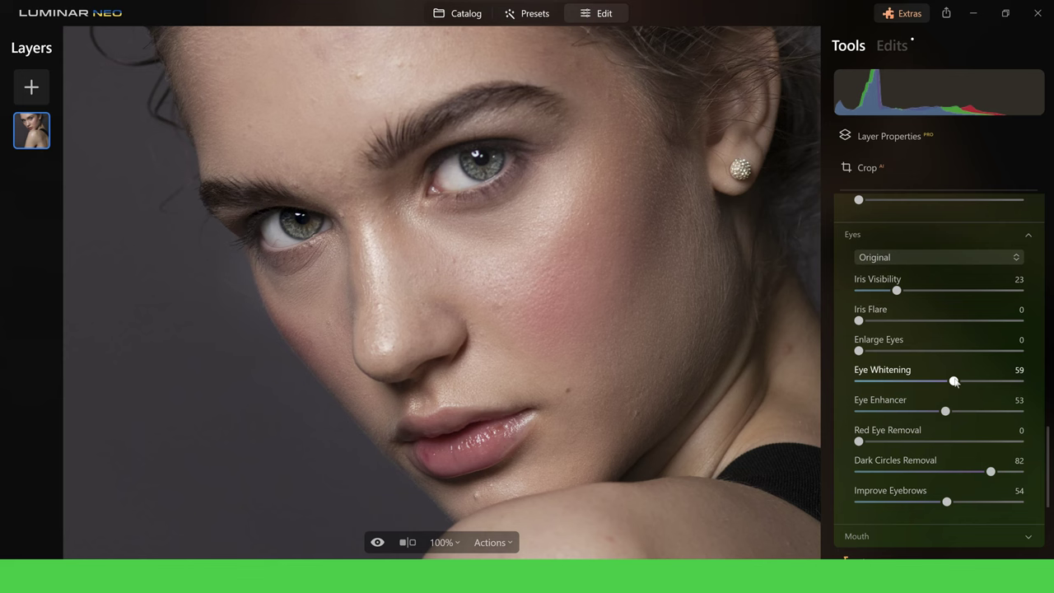
pyautogui.moveTo(955, 381); pyautogui.dragTo(873, 382)
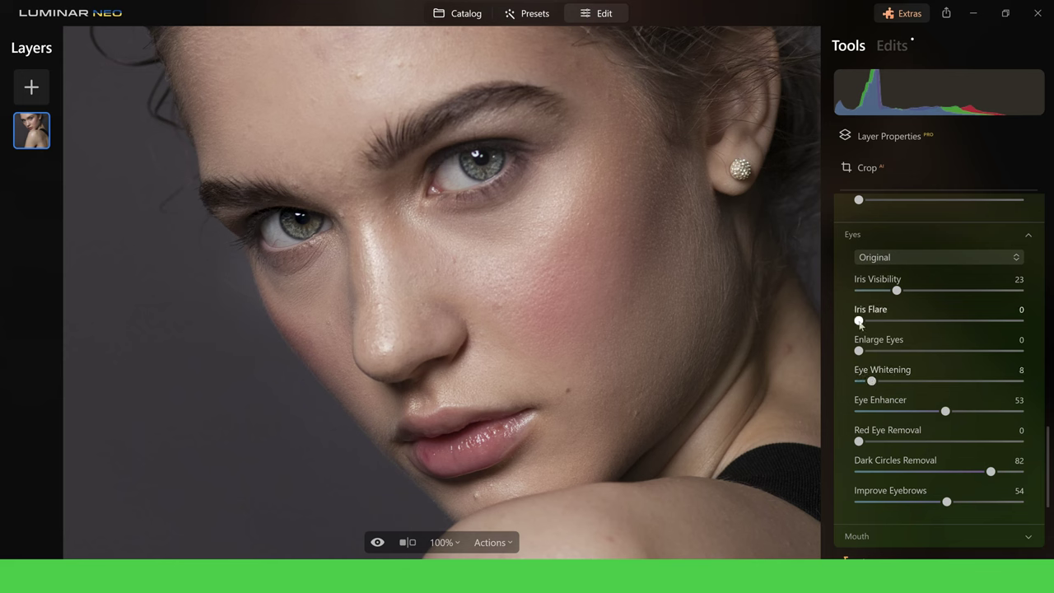
# Set Iris Flare to 52 and compare the portrait with Face adjustments off and on
pyautogui.moveTo(859, 322); pyautogui.dragTo(1003, 321)
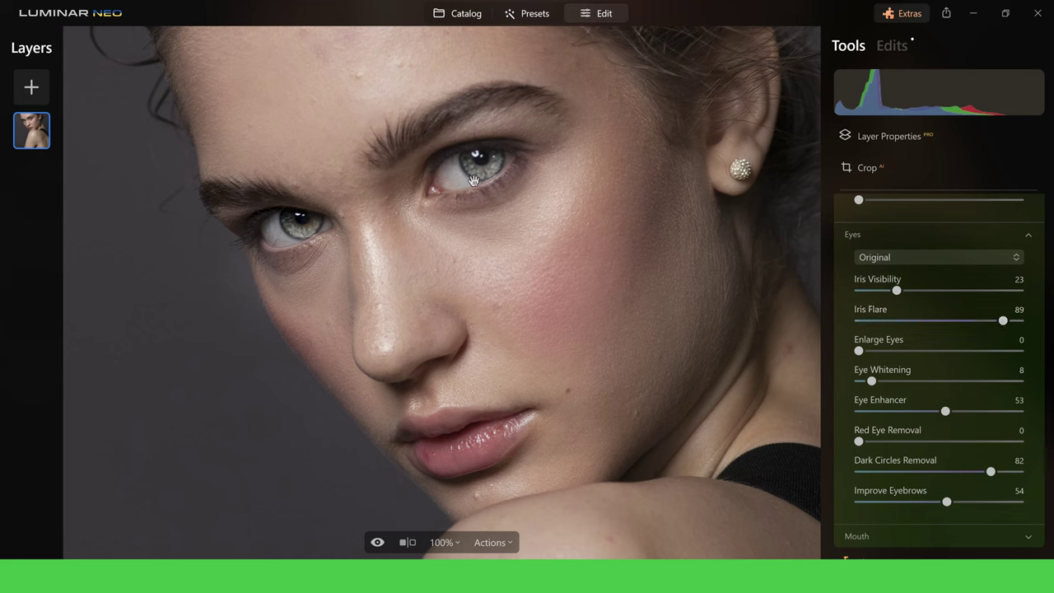
pyautogui.moveTo(982, 325); pyautogui.dragTo(910, 322)
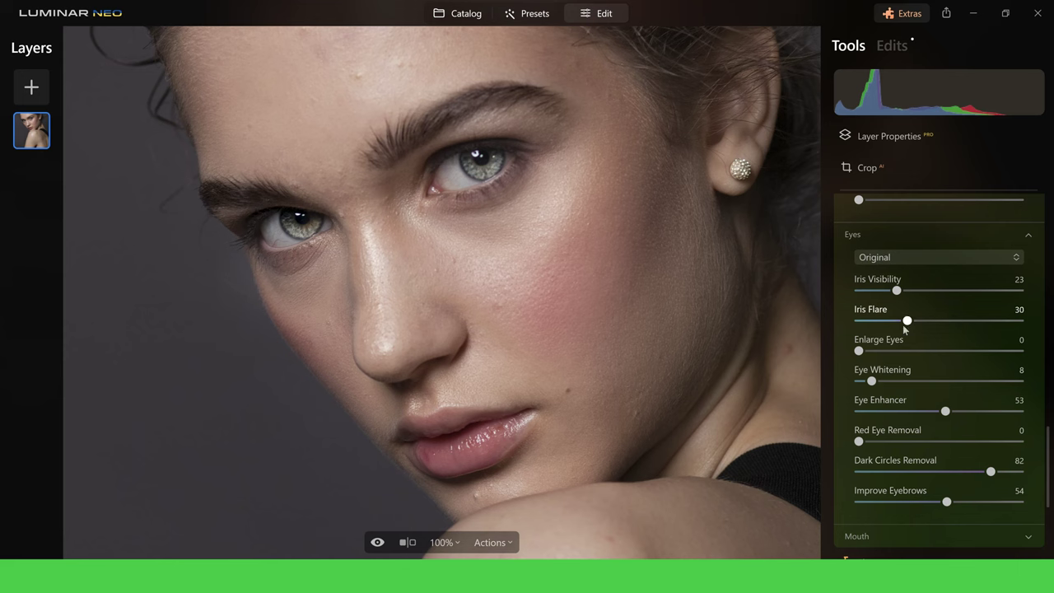
pyautogui.click(947, 326)
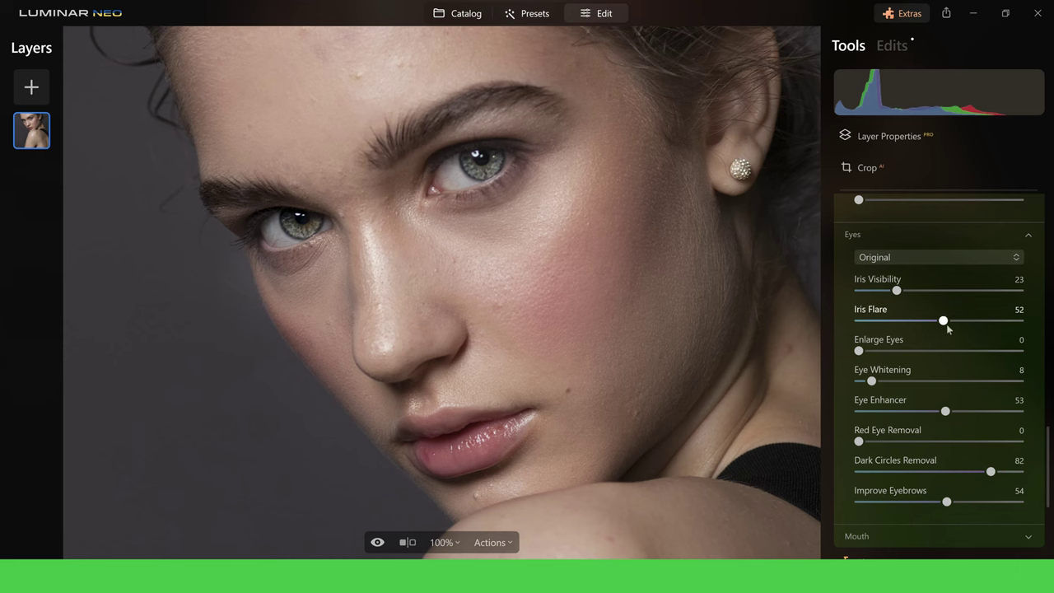
pyautogui.scroll(2, 1053, 387)
pyautogui.scroll(3, 1053, 388)
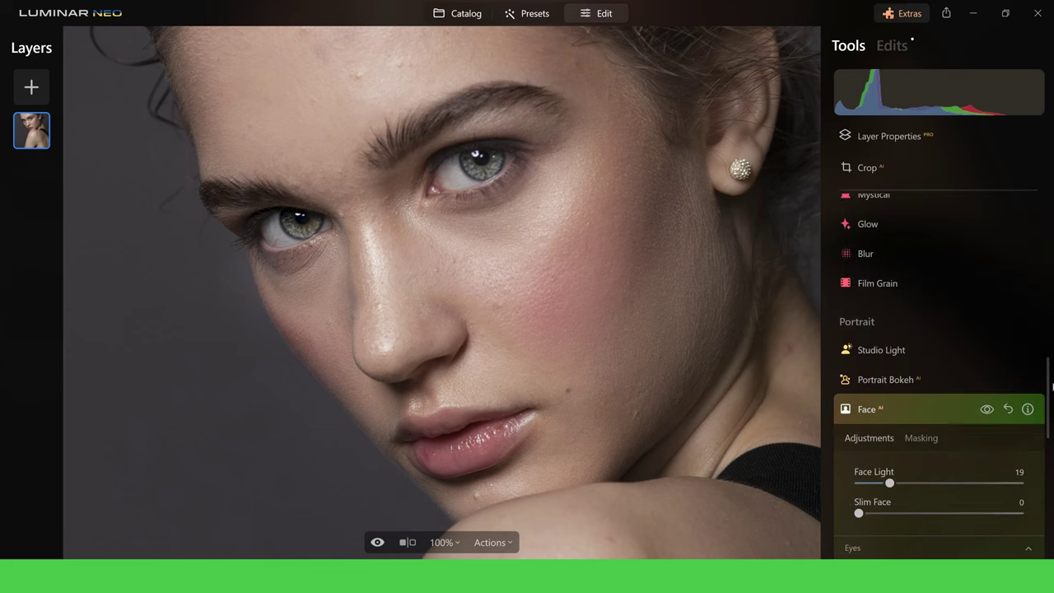
pyautogui.click(987, 409)
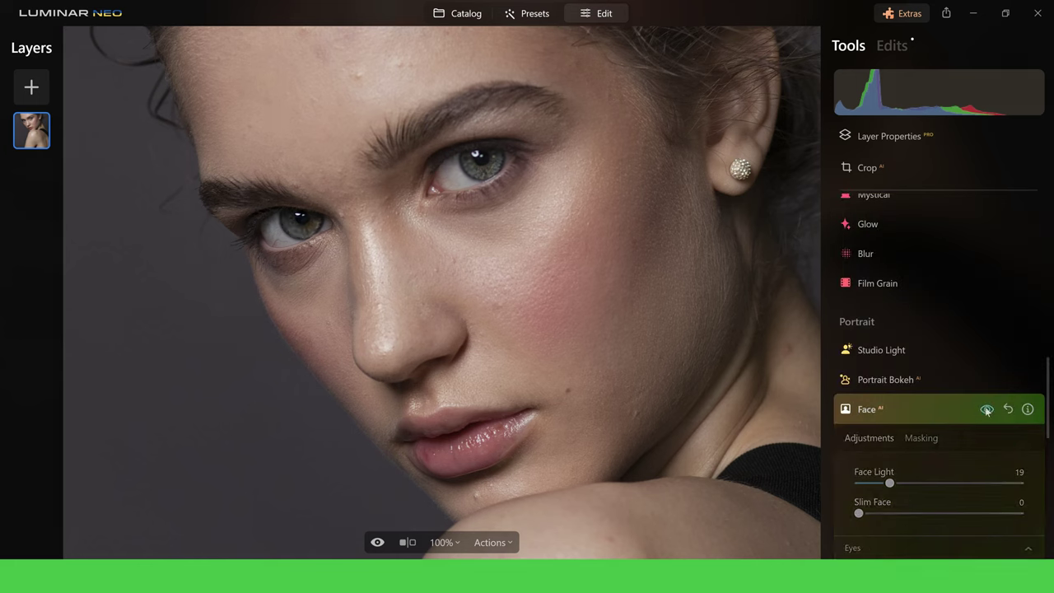
pyautogui.click(987, 409)
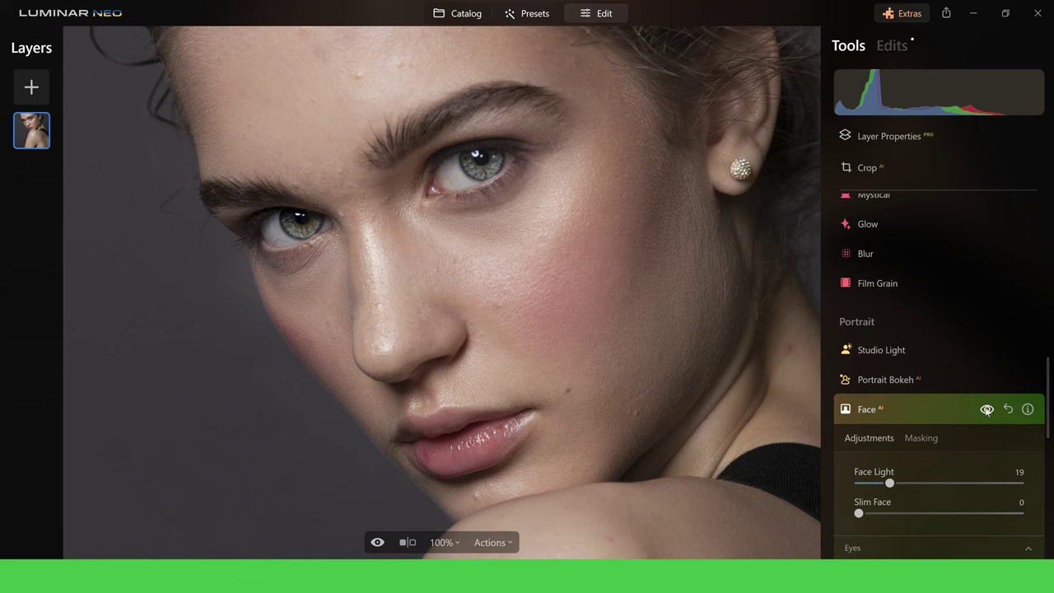
# In Face AI Mouth, set Lips Saturation 35, Lips Redness 95 and Lips Darkening 67
pyautogui.scroll(-5, 987, 409)
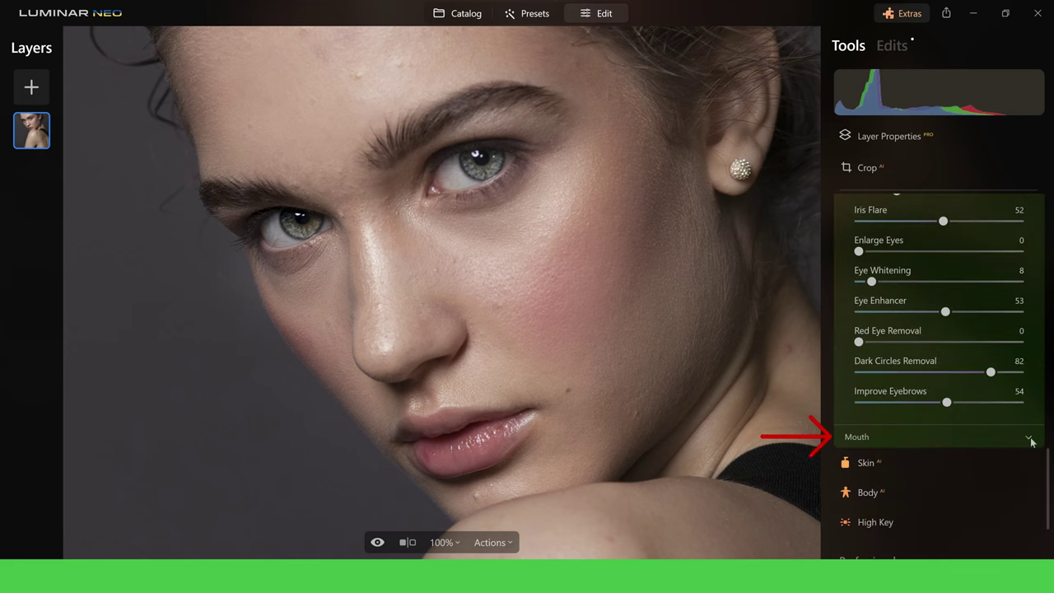
pyautogui.click(1029, 438)
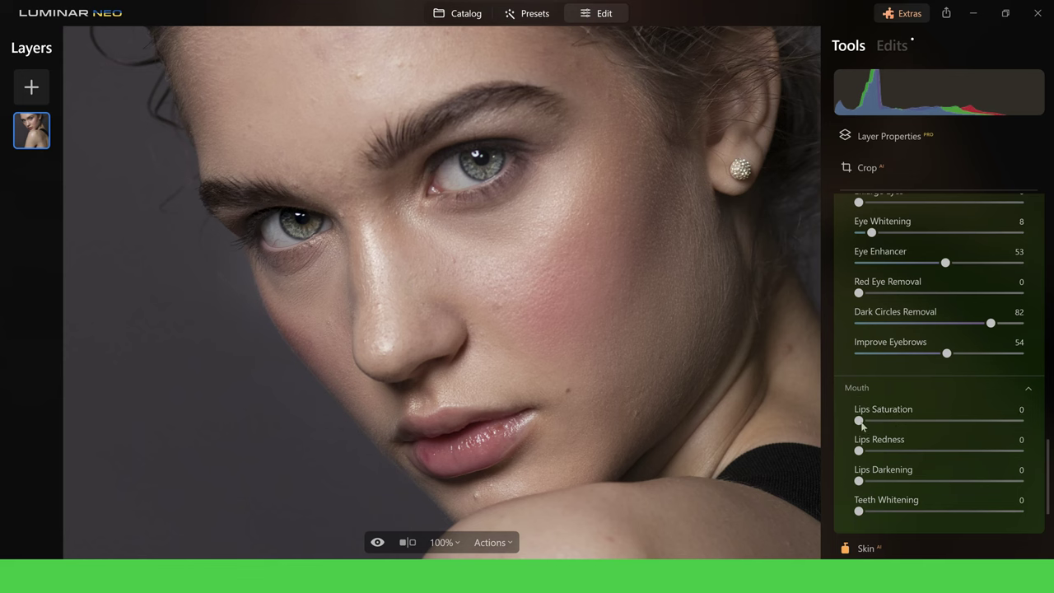
pyautogui.moveTo(860, 421); pyautogui.dragTo(918, 423)
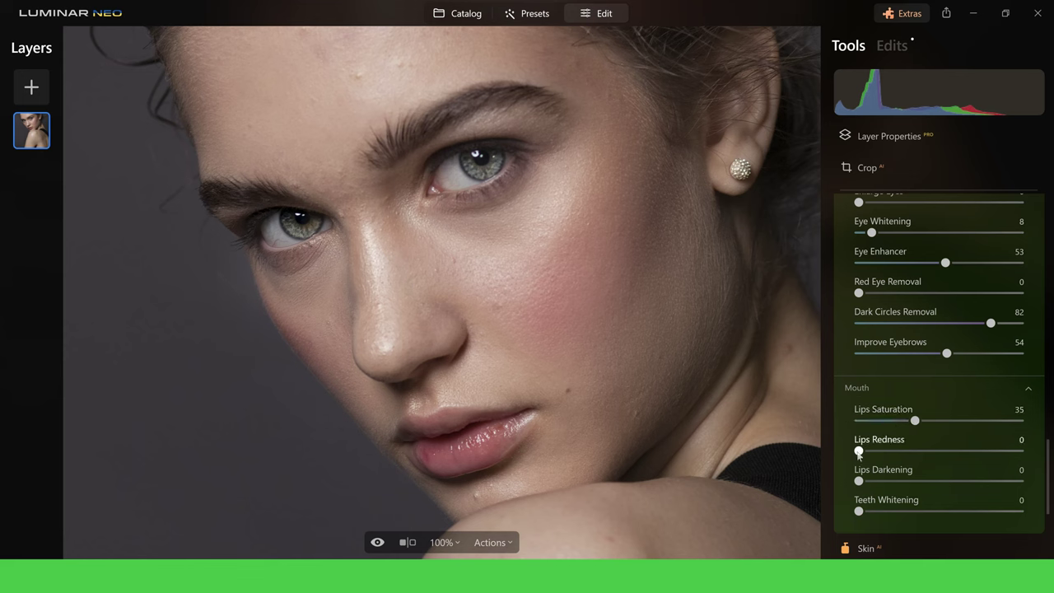
pyautogui.moveTo(859, 452); pyautogui.dragTo(1012, 461)
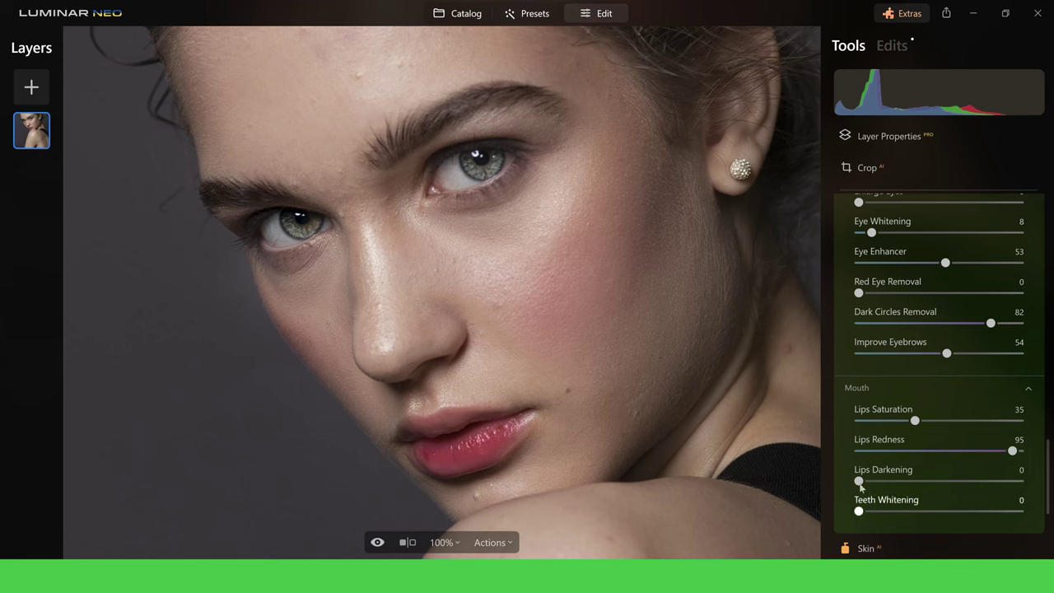
pyautogui.moveTo(859, 481); pyautogui.dragTo(966, 481)
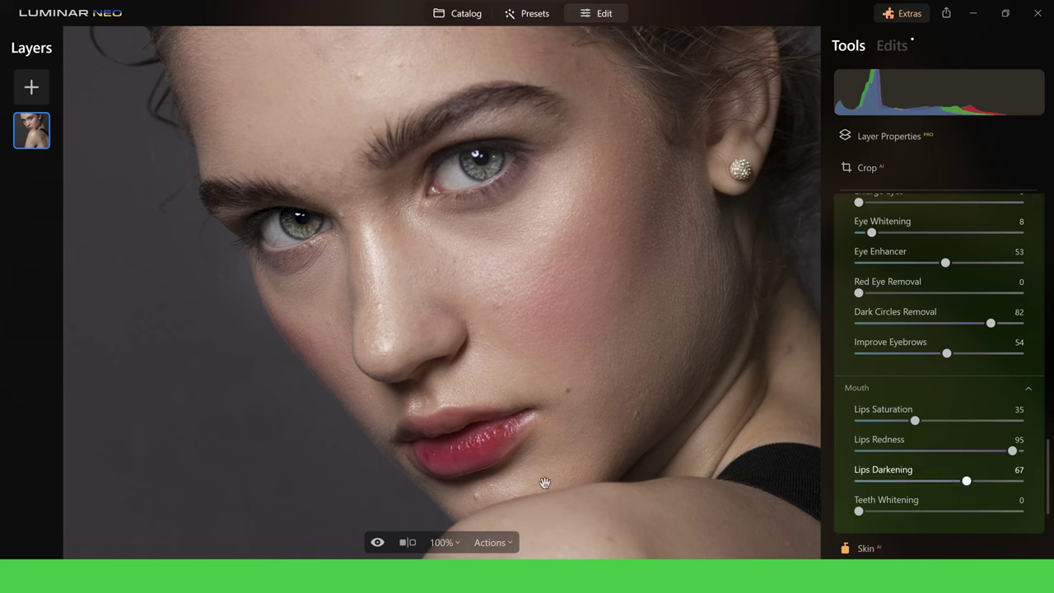
# Zoom out to the whole portrait and compare the lip edits against the original
pyautogui.doubleClick(486, 444)
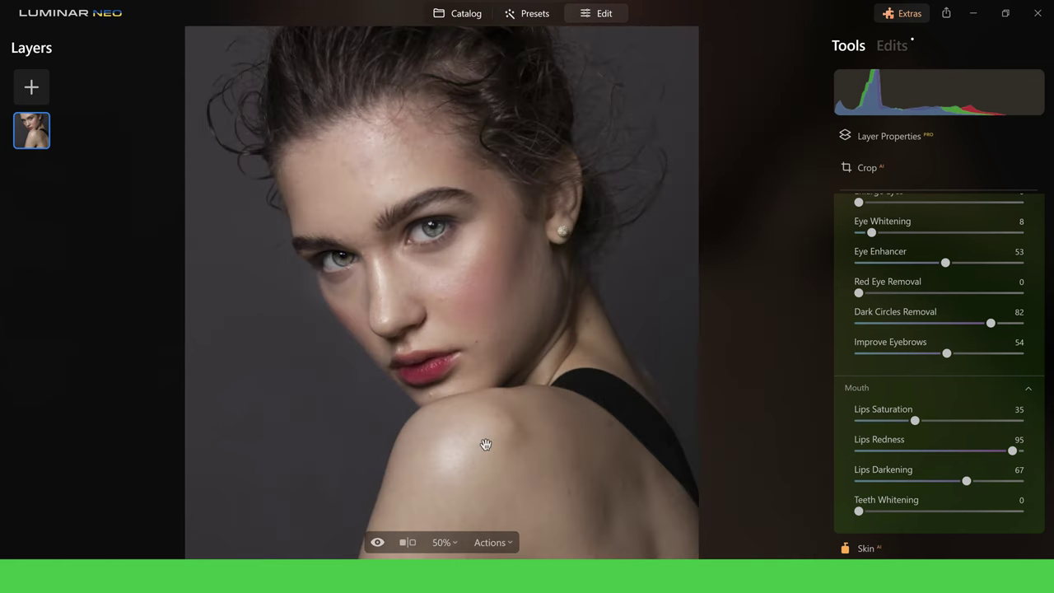
pyautogui.click(376, 543)
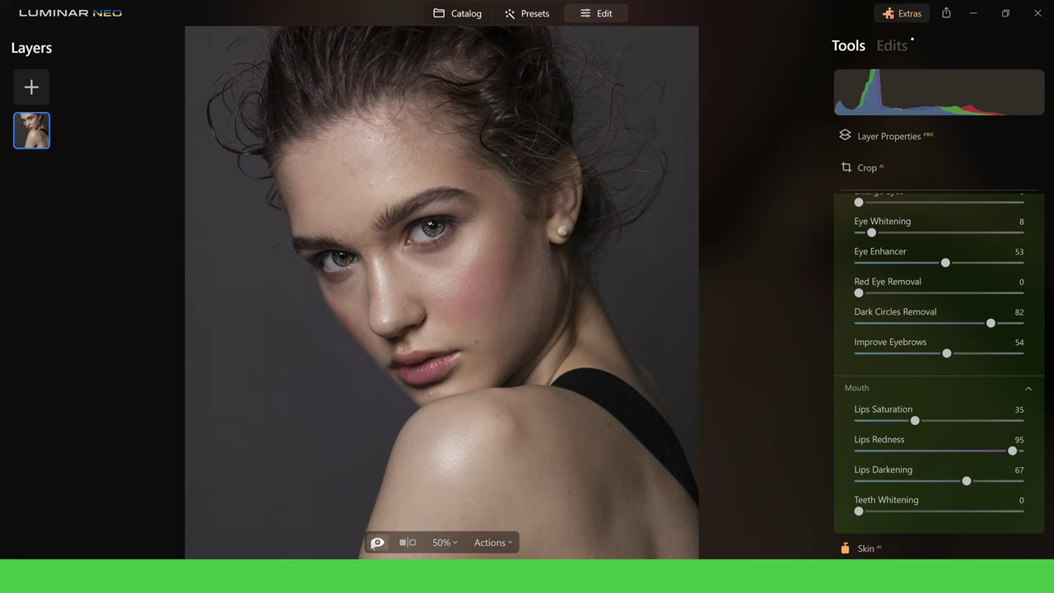
pyautogui.click(376, 543)
pyautogui.scroll(-1, 1048, 505)
pyautogui.scroll(6, 1048, 505)
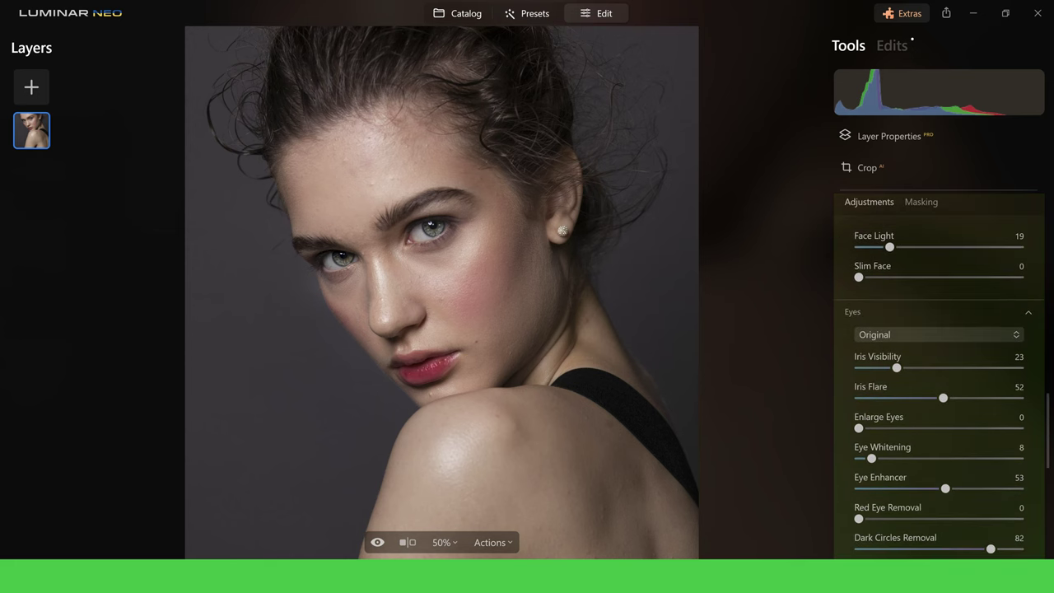
pyautogui.scroll(1, 940, 376)
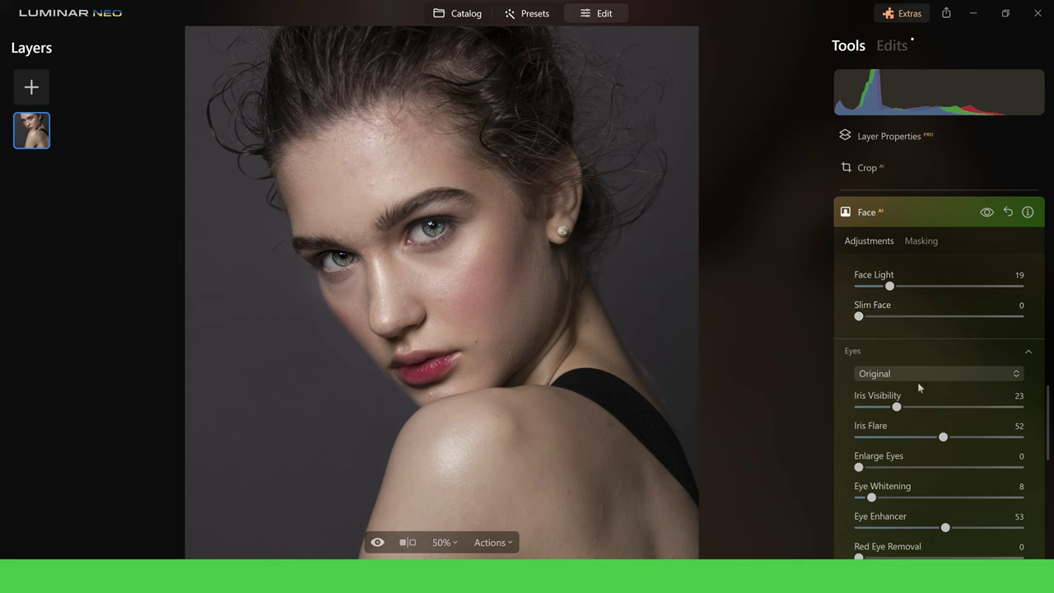
# Close Face AI, expand Skin AI, and inspect the face skin at 100% before fitting
pyautogui.click(867, 212)
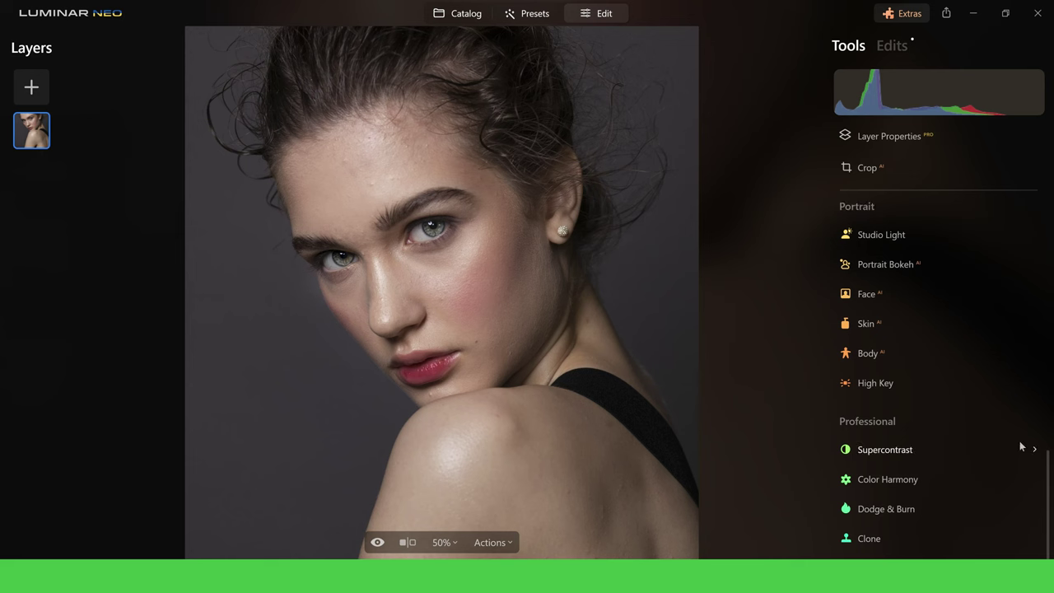
pyautogui.click(871, 328)
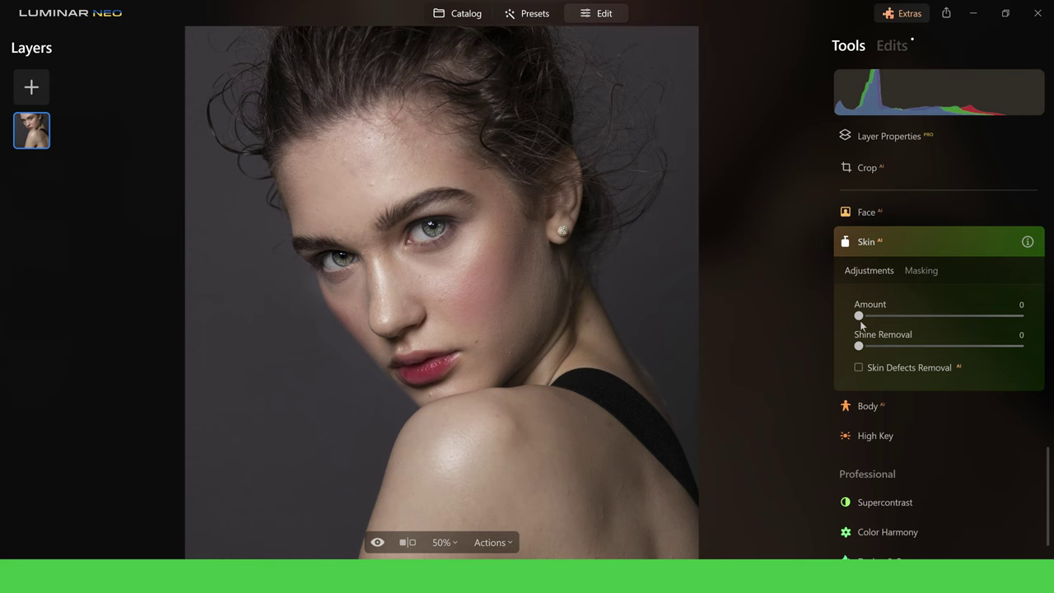
pyautogui.hotkey('ctrl', '1')
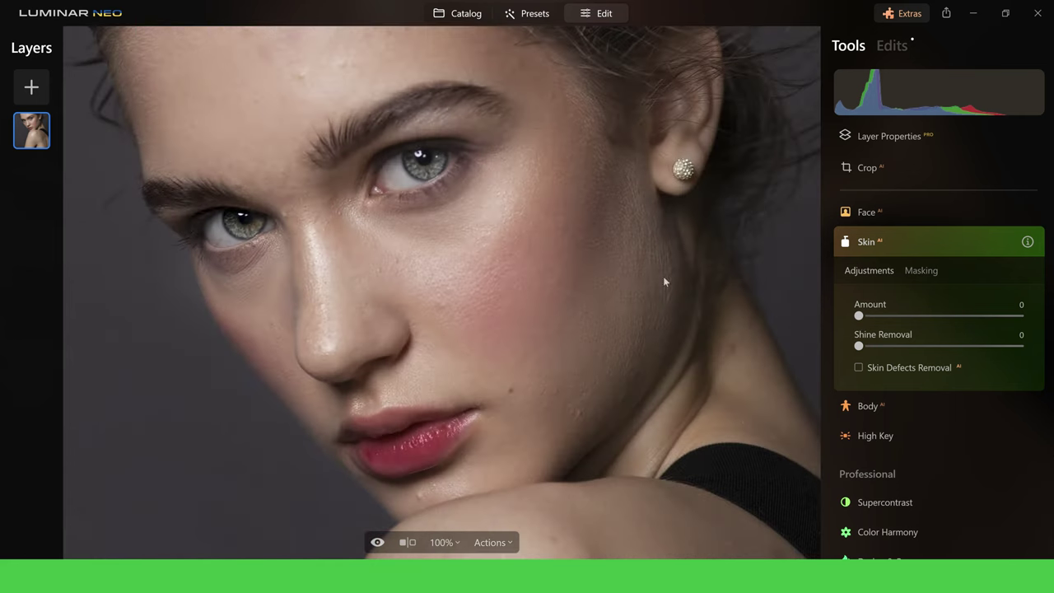
pyautogui.moveTo(478, 213); pyautogui.dragTo(549, 310)
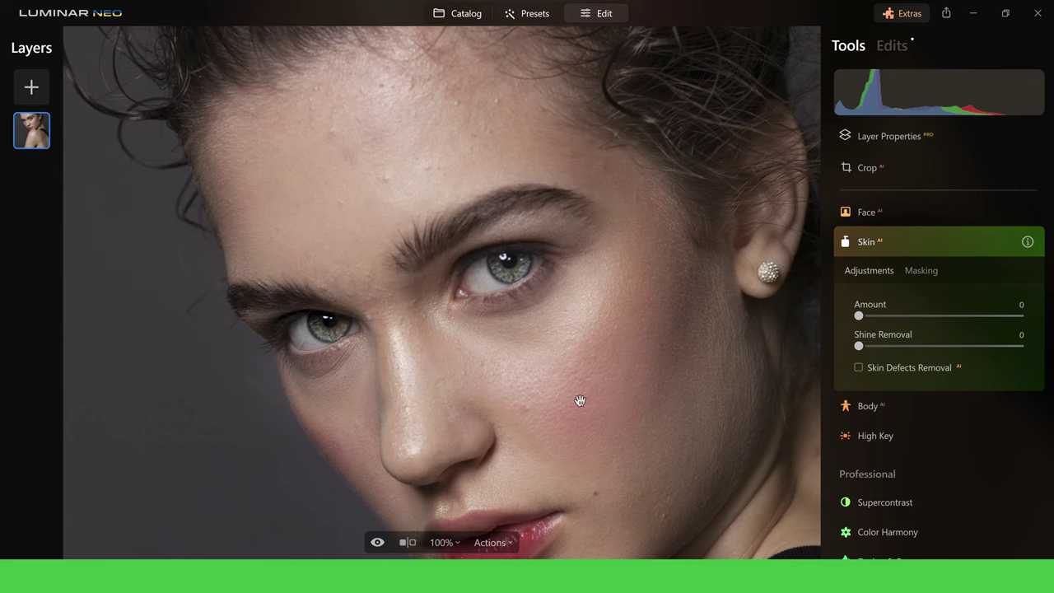
pyautogui.click(674, 392)
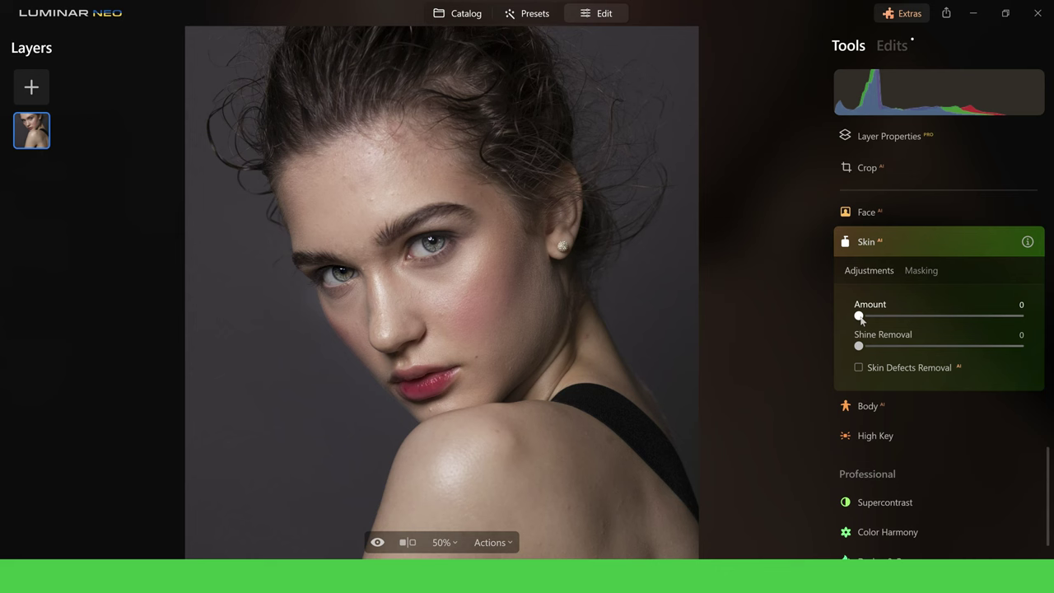
# Try Skin AI Amount at 70, inspect at 100%, then settle the Amount at 53
pyautogui.moveTo(860, 318); pyautogui.dragTo(974, 319)
pyautogui.hotkey('ctrl', '1')
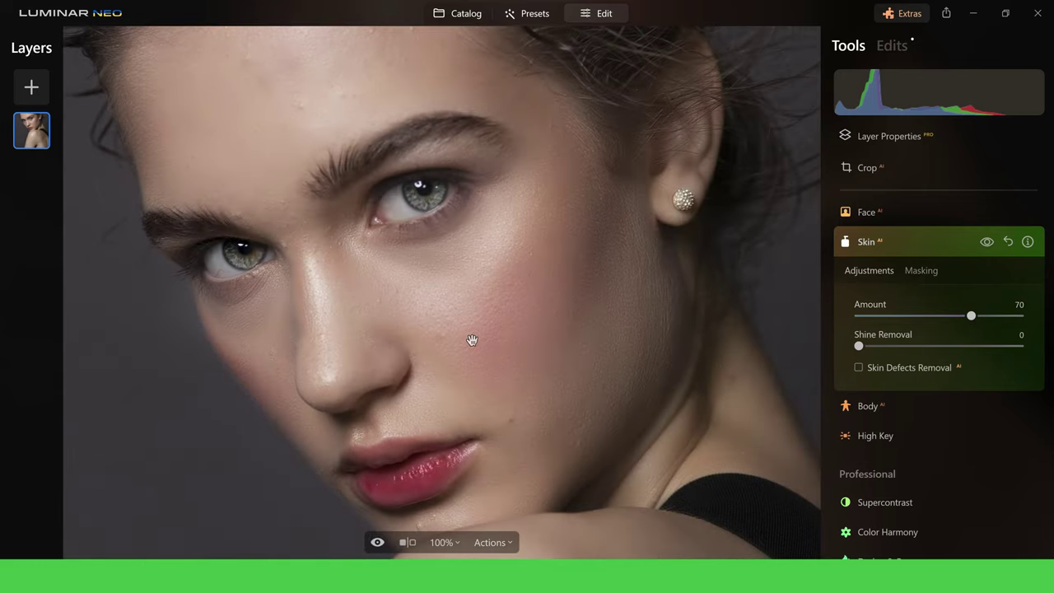
pyautogui.moveTo(971, 317); pyautogui.dragTo(865, 323)
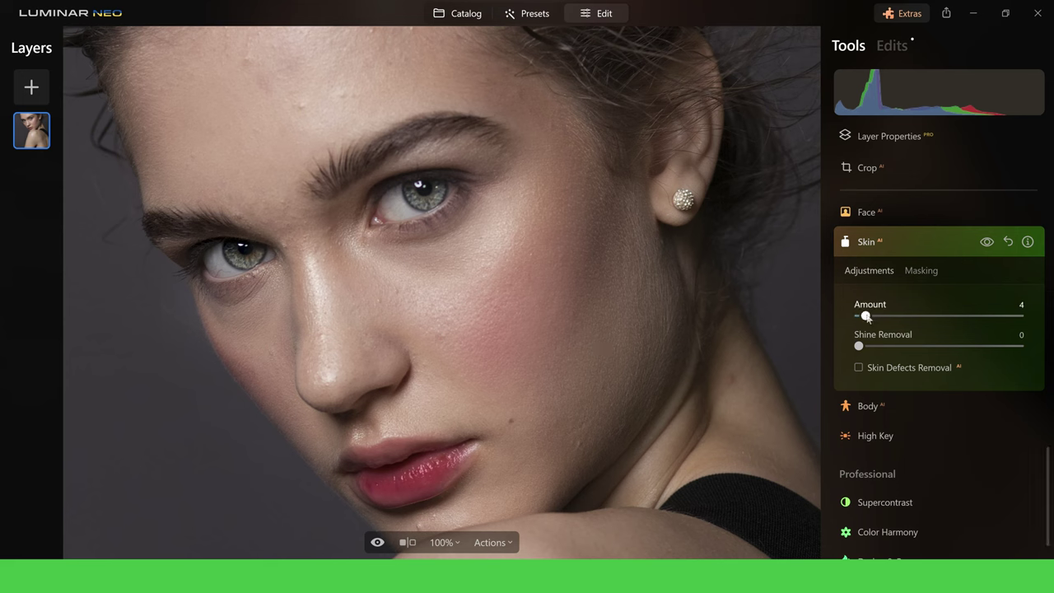
pyautogui.moveTo(876, 318); pyautogui.dragTo(946, 324)
# Set Shine Removal to 70, compare, leave Skin Defects Removal off and collapse Skin AI
pyautogui.moveTo(861, 348); pyautogui.dragTo(976, 350)
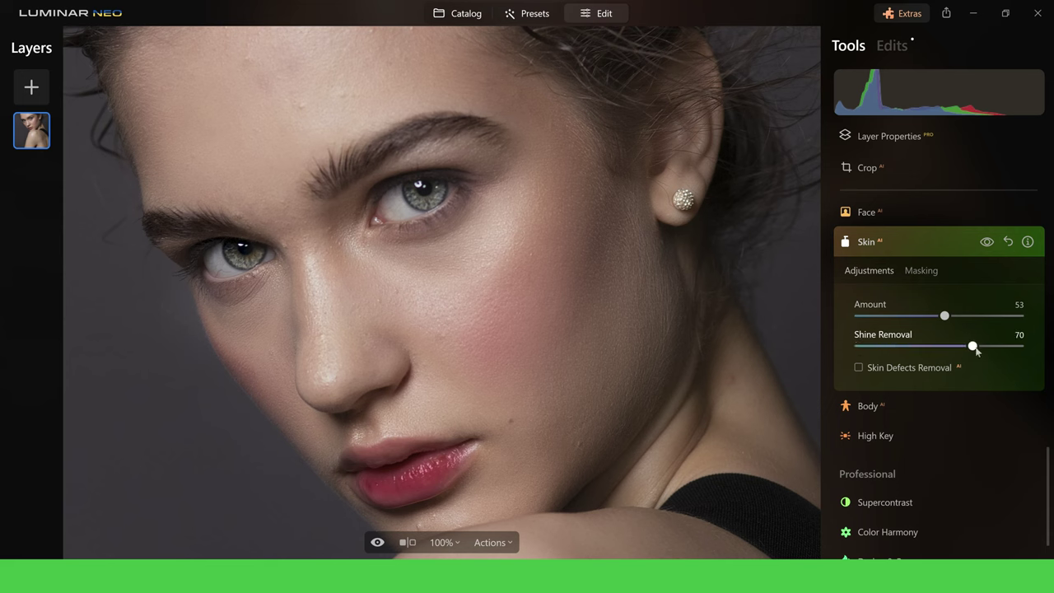
pyautogui.click(988, 247)
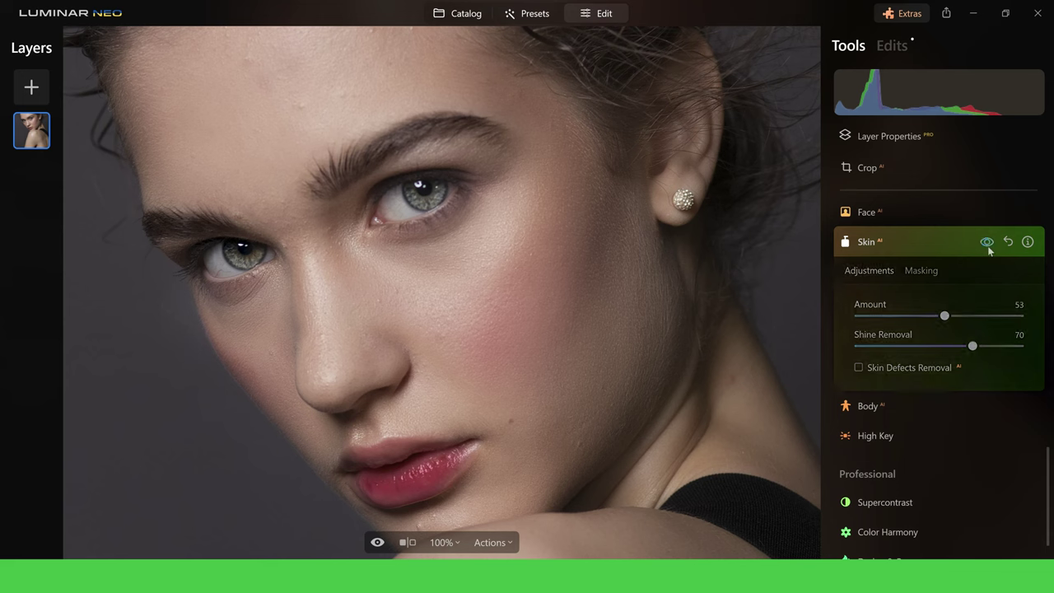
pyautogui.click(988, 244)
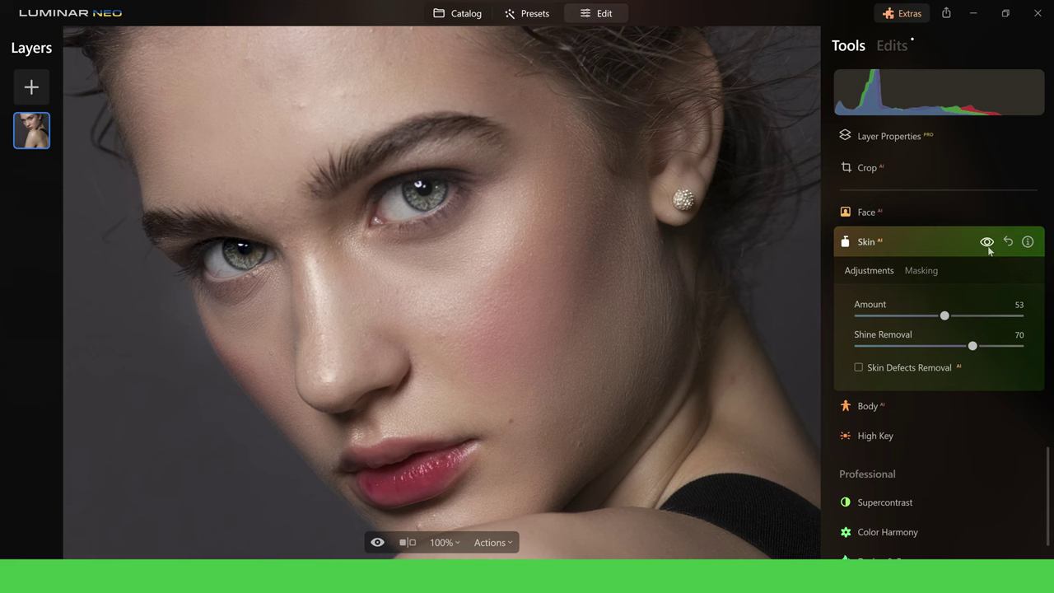
pyautogui.click(860, 369)
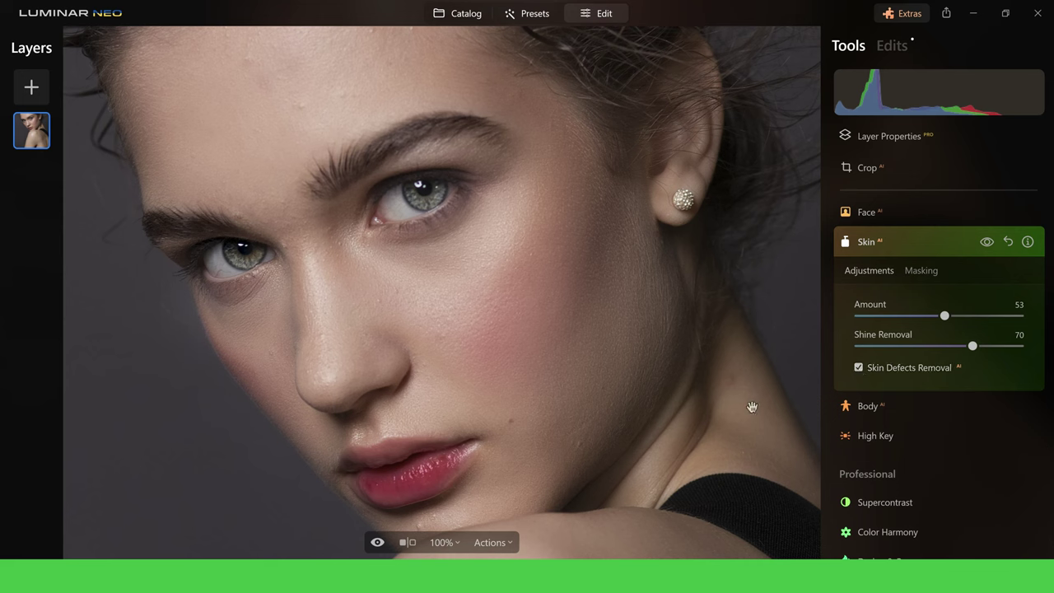
pyautogui.click(860, 368)
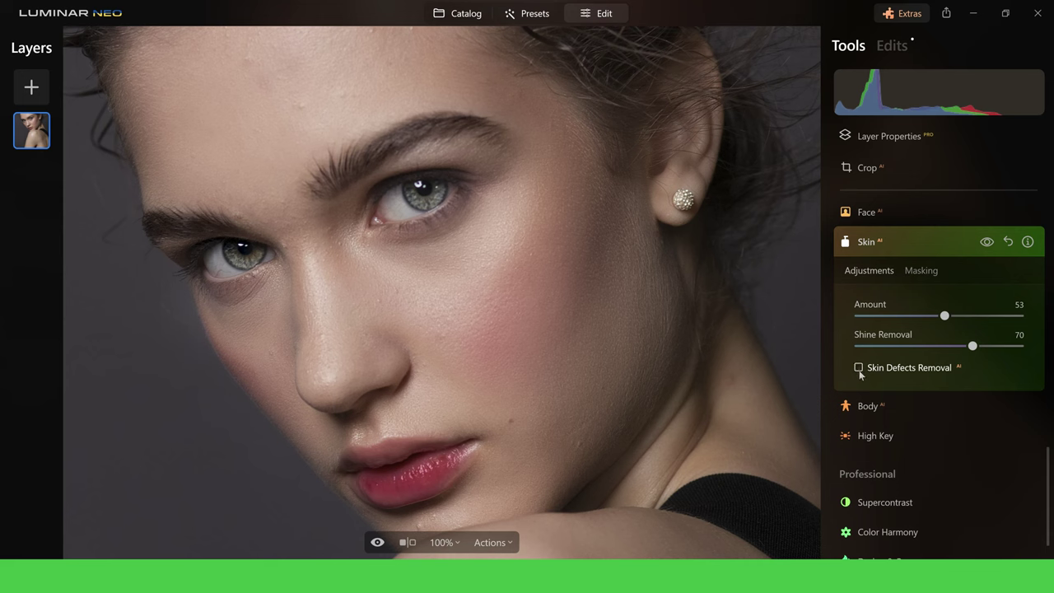
pyautogui.click(867, 242)
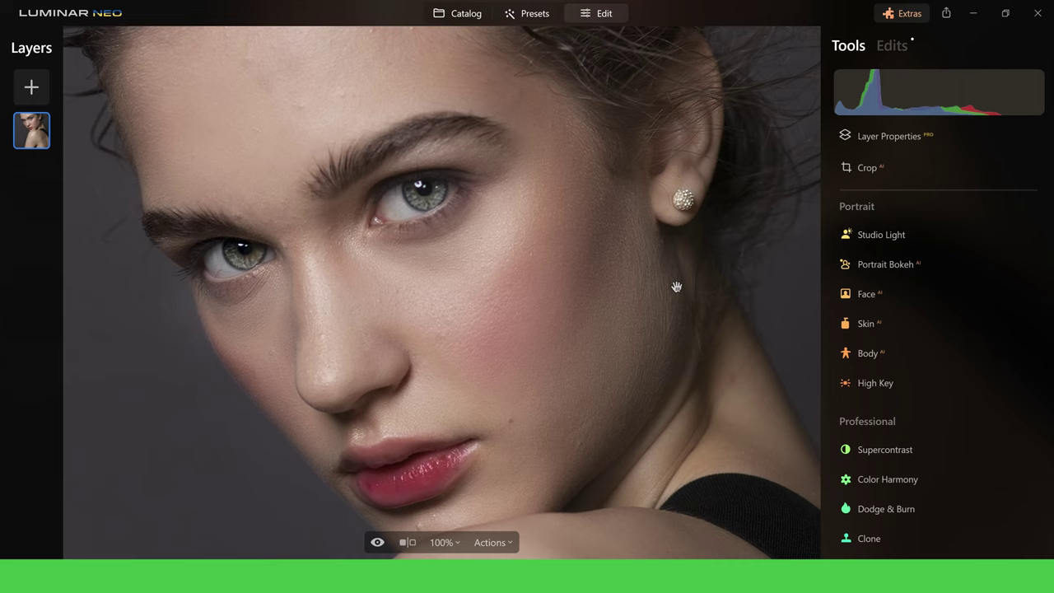
# Fit the photo, then zoom to 100% and pan up to frame the blemished forehead
pyautogui.hotkey('ctrl', '-')
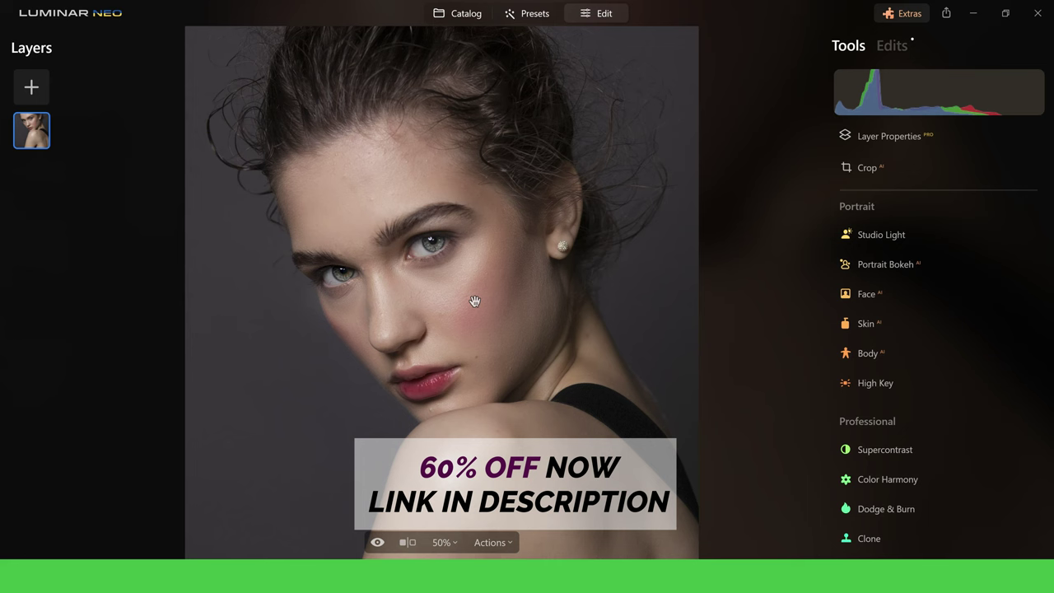
pyautogui.hotkey('ctrl', '+')
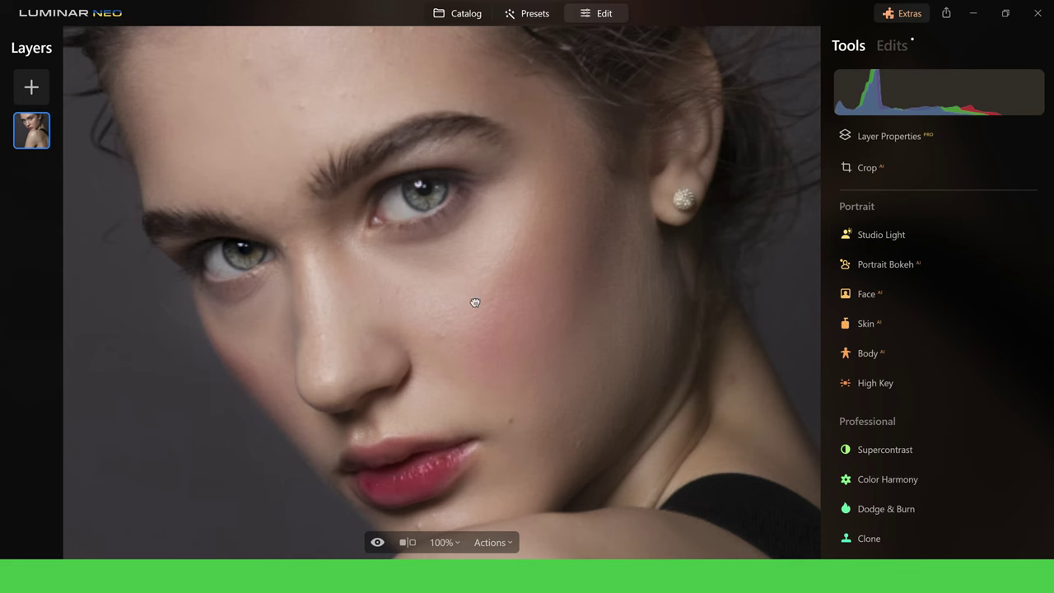
pyautogui.moveTo(481, 330); pyautogui.dragTo(494, 413)
pyautogui.scroll(5, 494, 414)
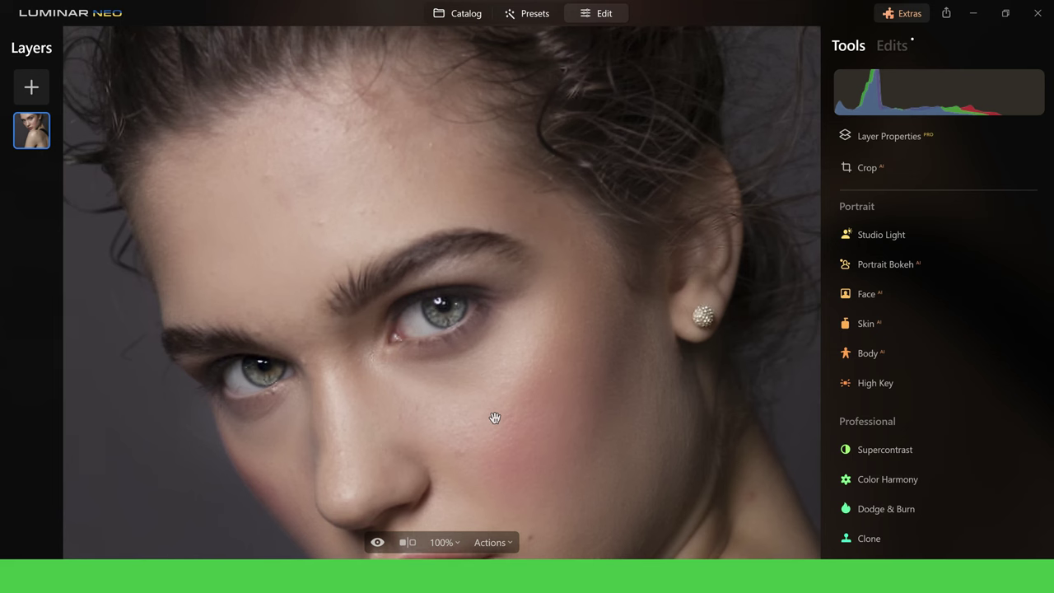
# Start the Clone tool and cover the first two forehead blemishes with cloned clean skin
pyautogui.click(869, 538)
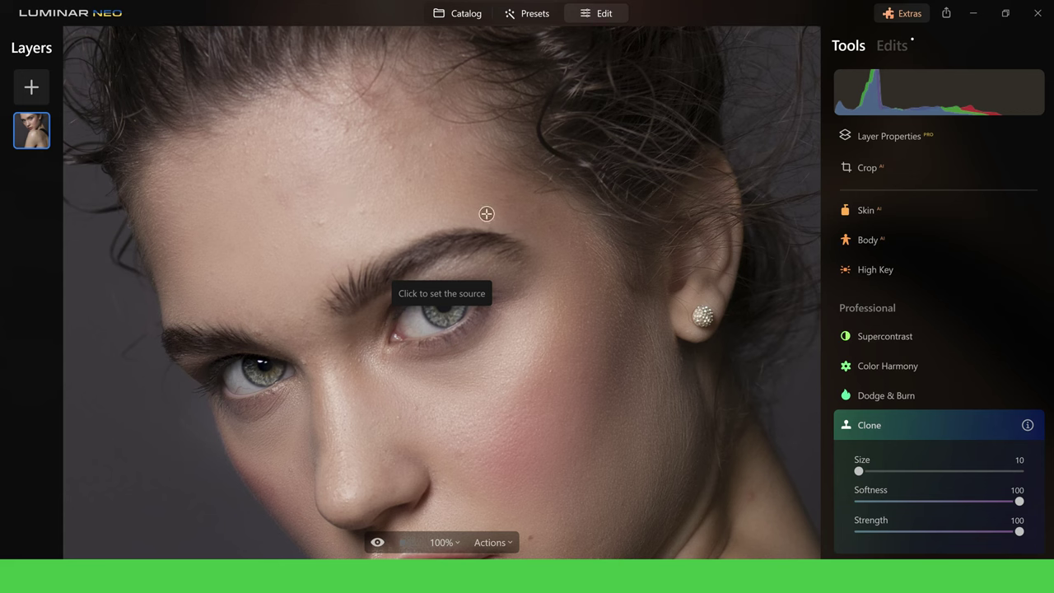
pyautogui.click(322, 206)
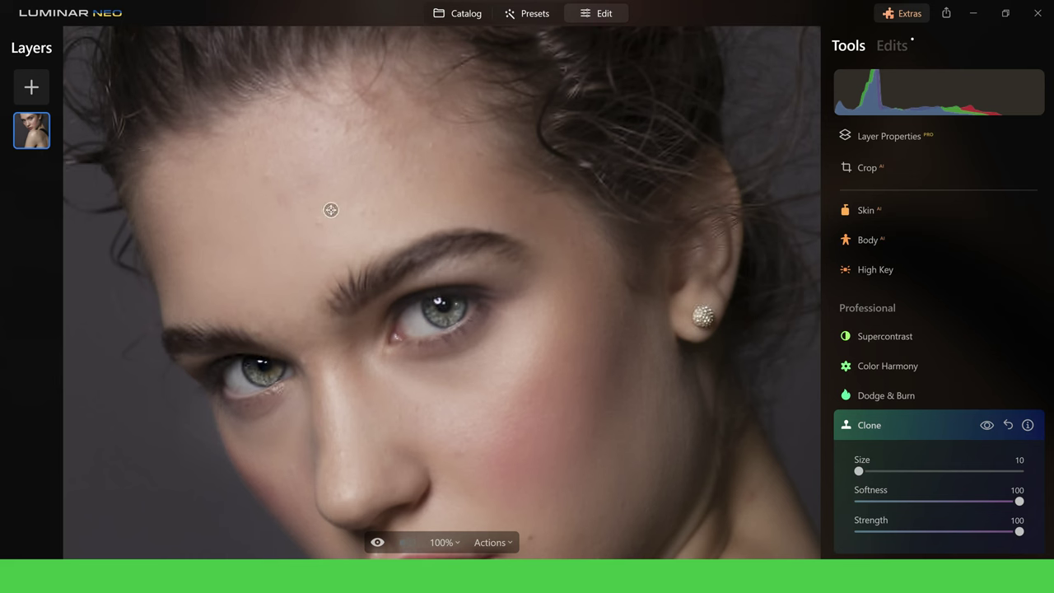
pyautogui.click(331, 210)
pyautogui.click(398, 144)
pyautogui.click(429, 139)
# Clone over the remaining forehead blemishes, resampling nearby clean skin for each spot
pyautogui.click(301, 167)
pyautogui.click(298, 170)
pyautogui.click(327, 145)
pyautogui.moveTo(325, 146); pyautogui.dragTo(323, 160)
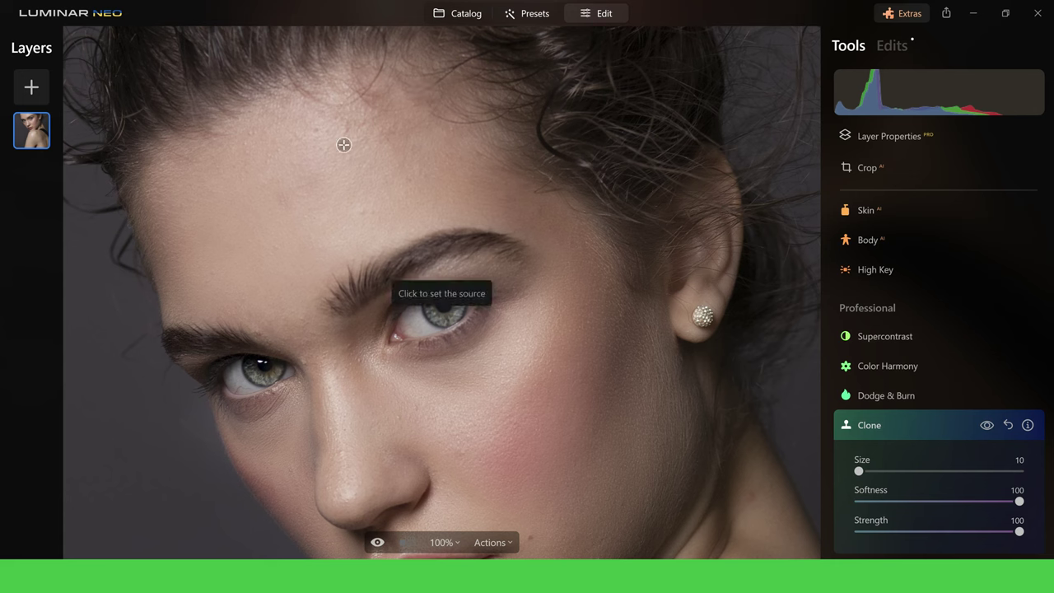
pyautogui.click(344, 145)
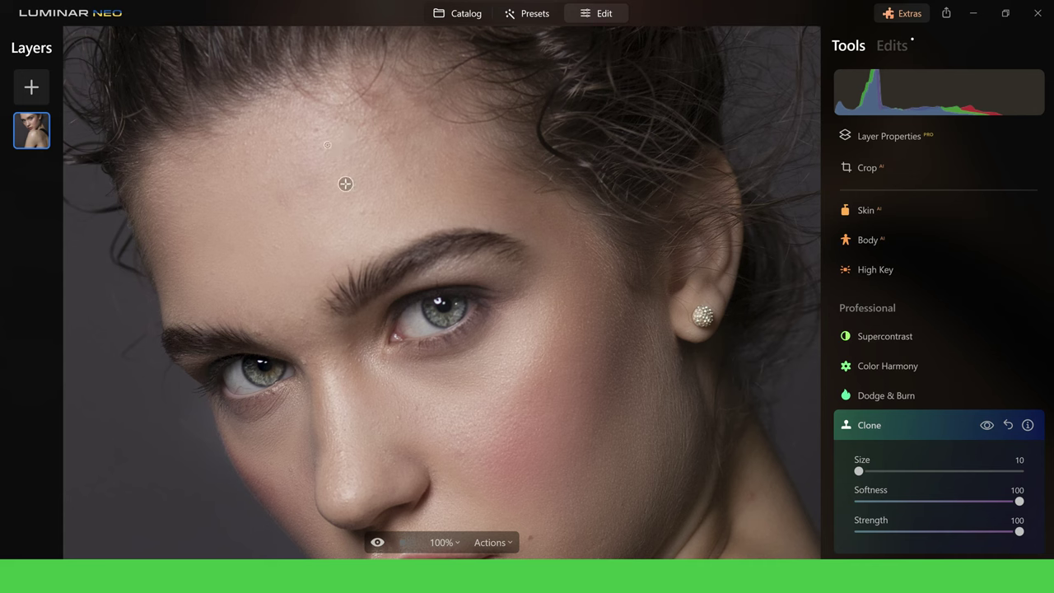
pyautogui.click(327, 146)
pyautogui.click(290, 220)
pyautogui.click(289, 220)
pyautogui.click(988, 426)
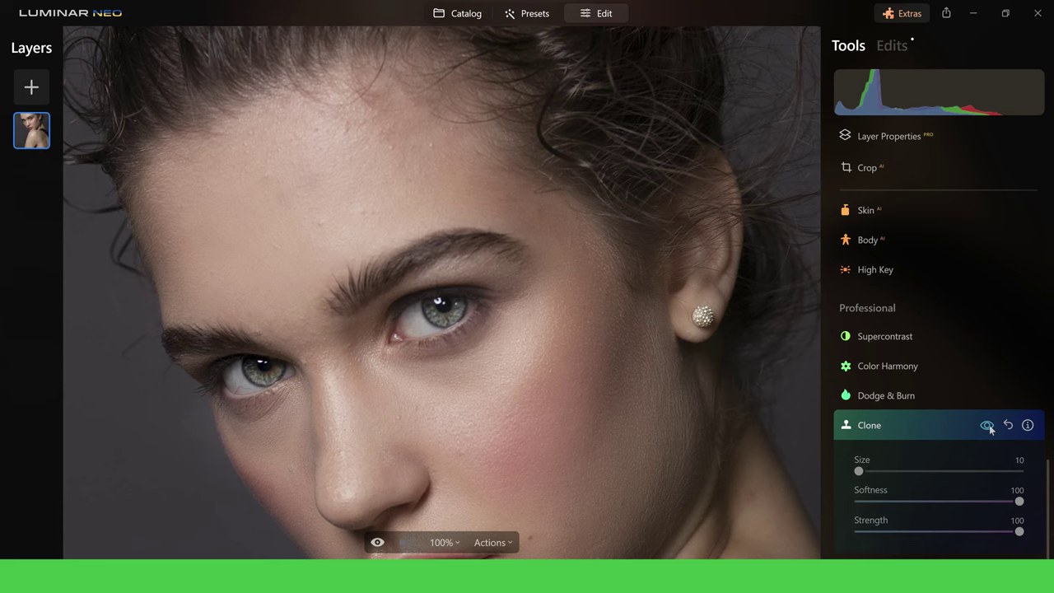
pyautogui.click(987, 426)
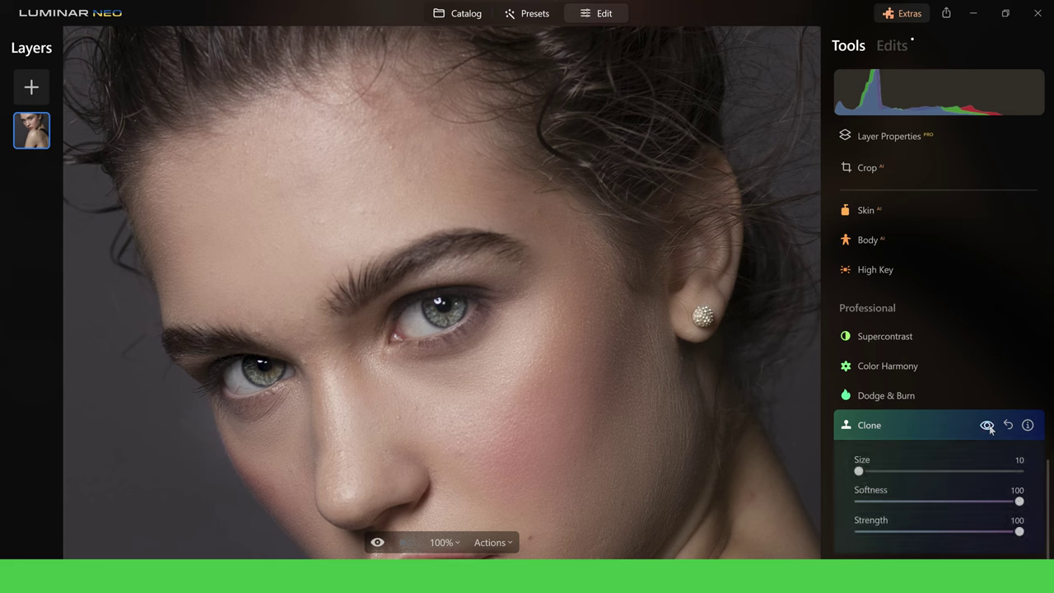
pyautogui.click(989, 426)
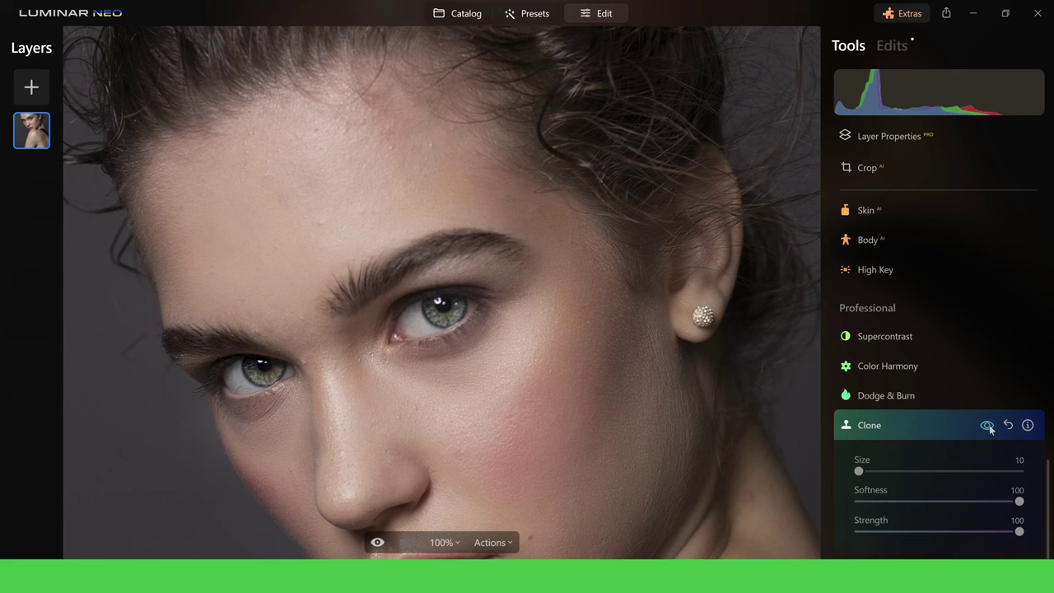
pyautogui.click(988, 426)
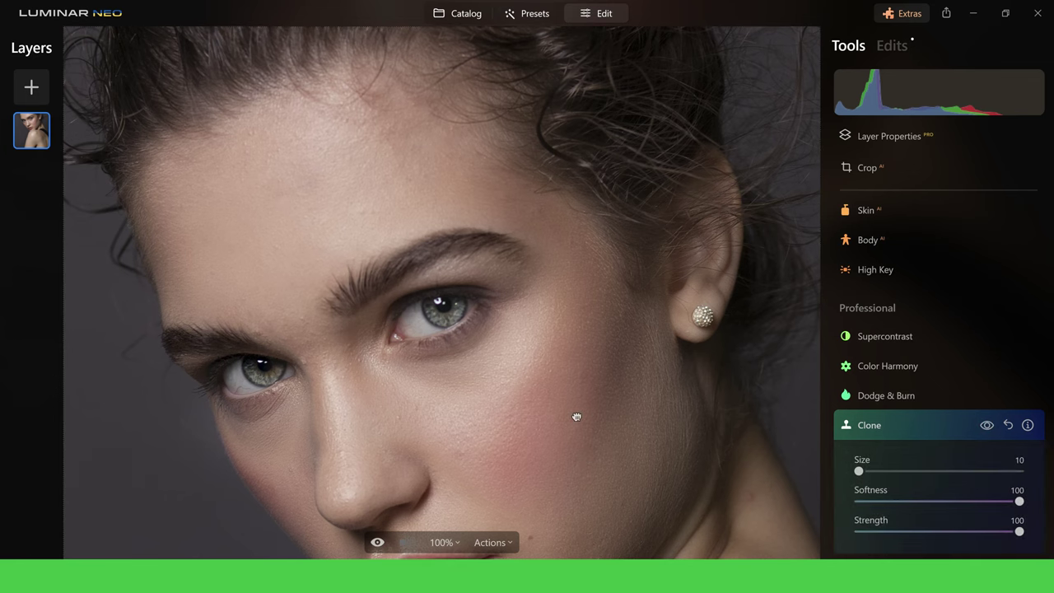
pyautogui.moveTo(564, 369); pyautogui.dragTo(576, 262)
pyautogui.scroll(-3, 577, 264)
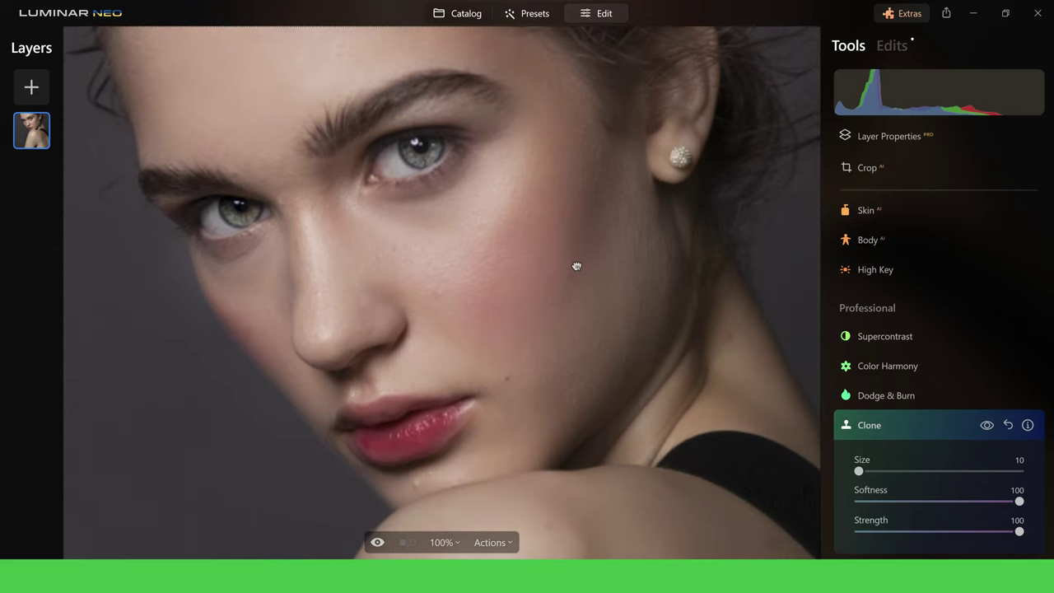
pyautogui.scroll(-2, 577, 266)
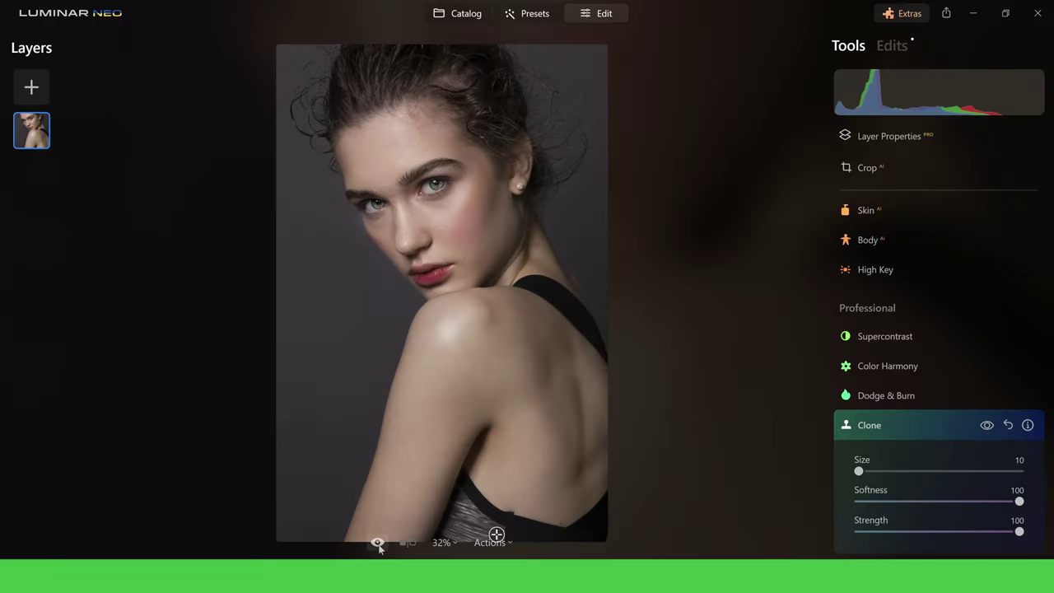
# Compare the retouched portrait against the unedited original twice, ending on the edited version
pyautogui.click(378, 543)
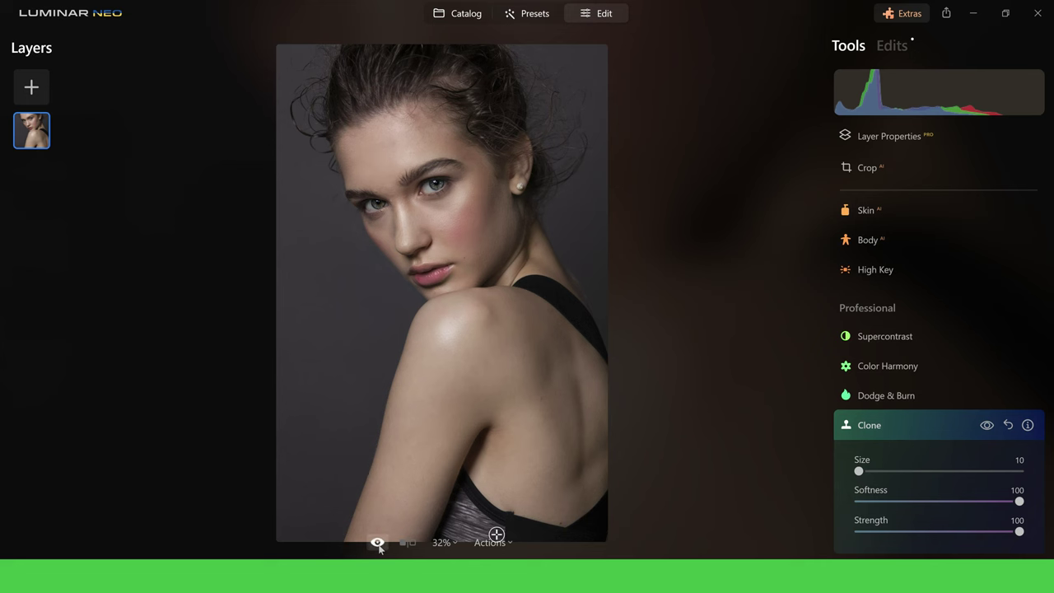
pyautogui.click(379, 543)
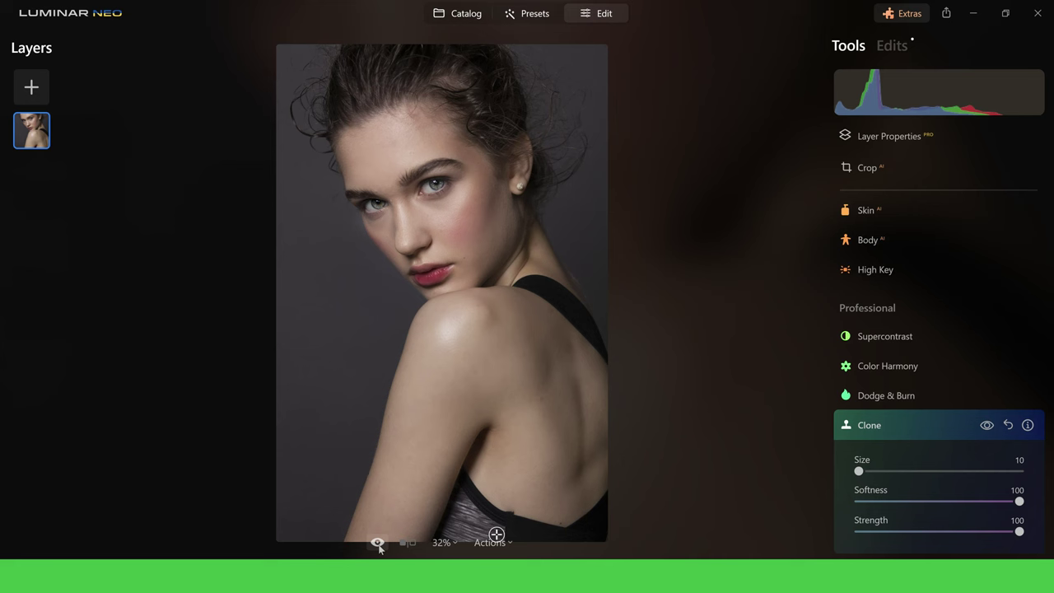
pyautogui.click(378, 543)
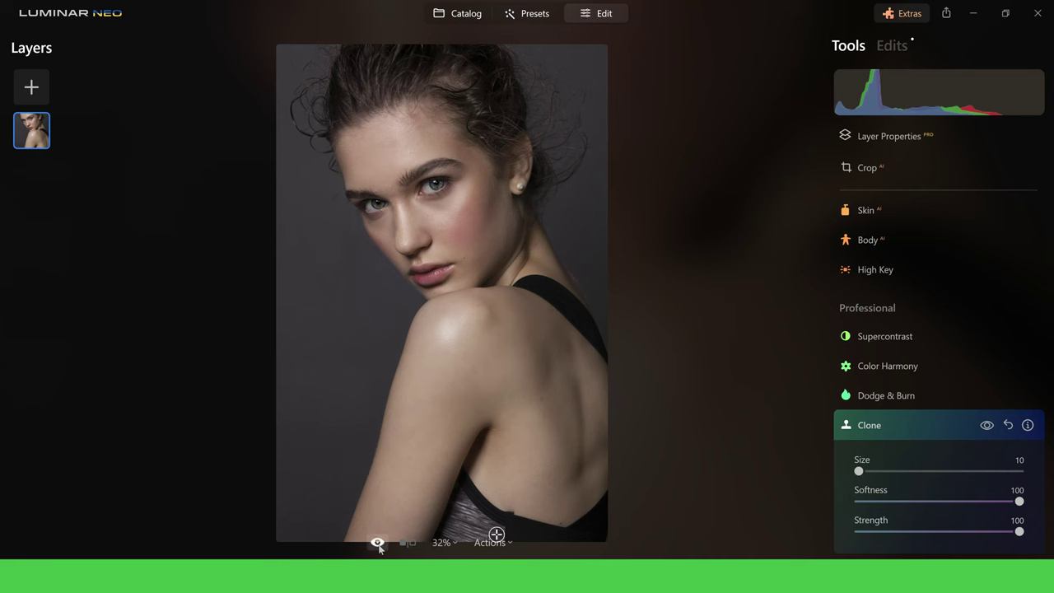
pyautogui.click(378, 543)
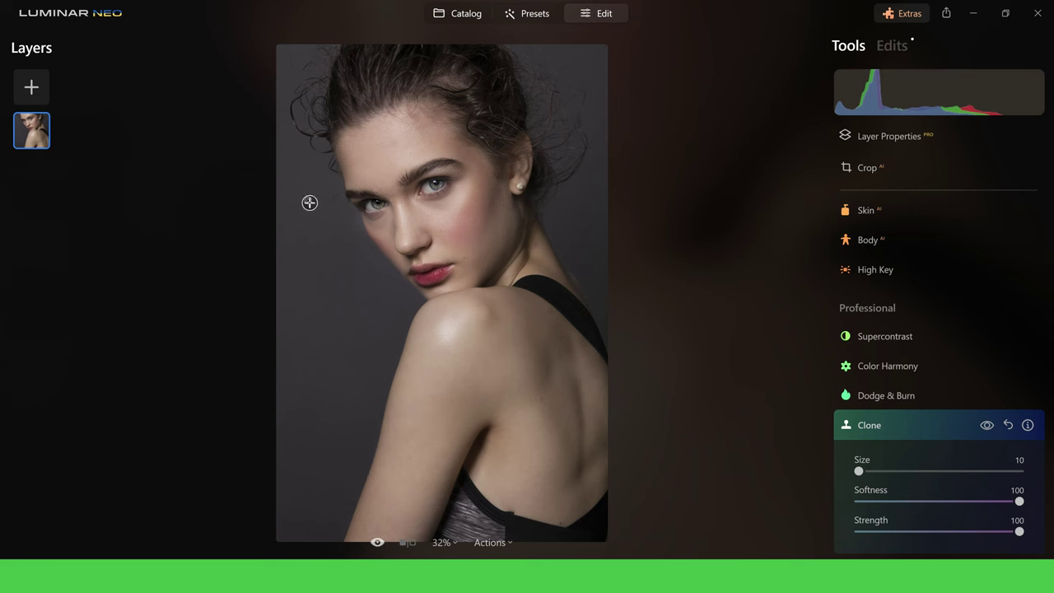
# Clone grey background over the flyaway hairs left of her face, resizing the brush with bracket keys
pyautogui.press(']')
pyautogui.press(']')
pyautogui.press(']')
pyautogui.press(']')
pyautogui.press(']')
pyautogui.press(']')
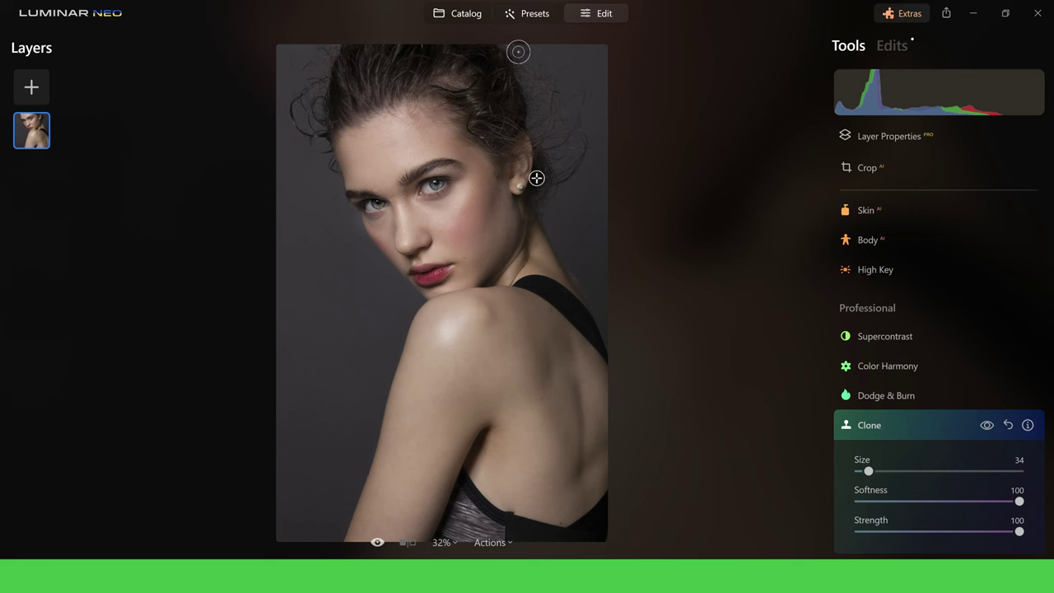
pyautogui.keyDown('alt'); pyautogui.click(320, 207); pyautogui.keyUp('alt')
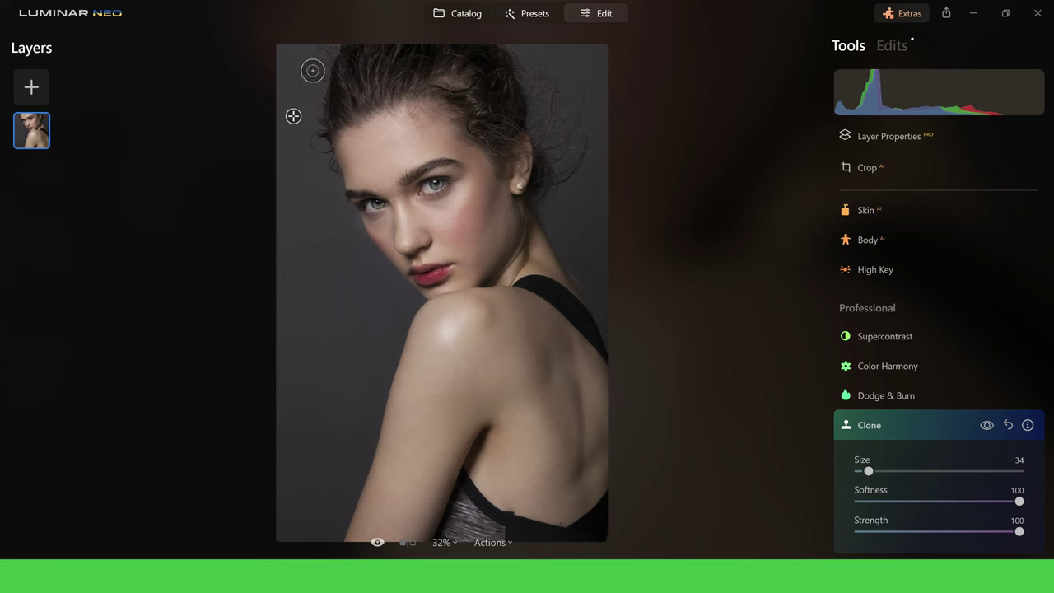
pyautogui.click(300, 81)
pyautogui.click(301, 90)
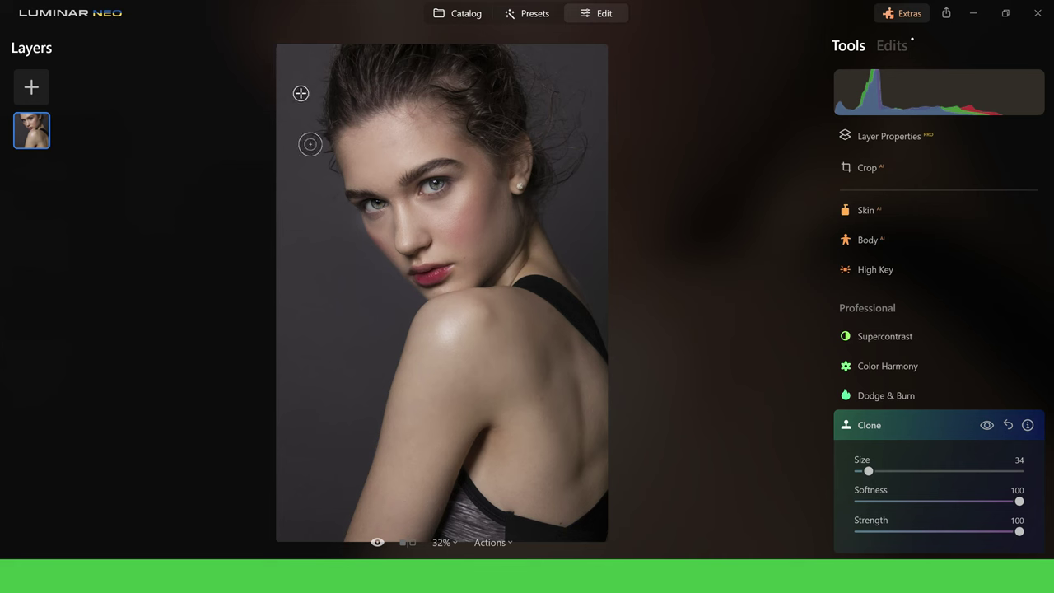
pyautogui.keyDown('alt'); pyautogui.click(311, 182); pyautogui.keyUp('alt')
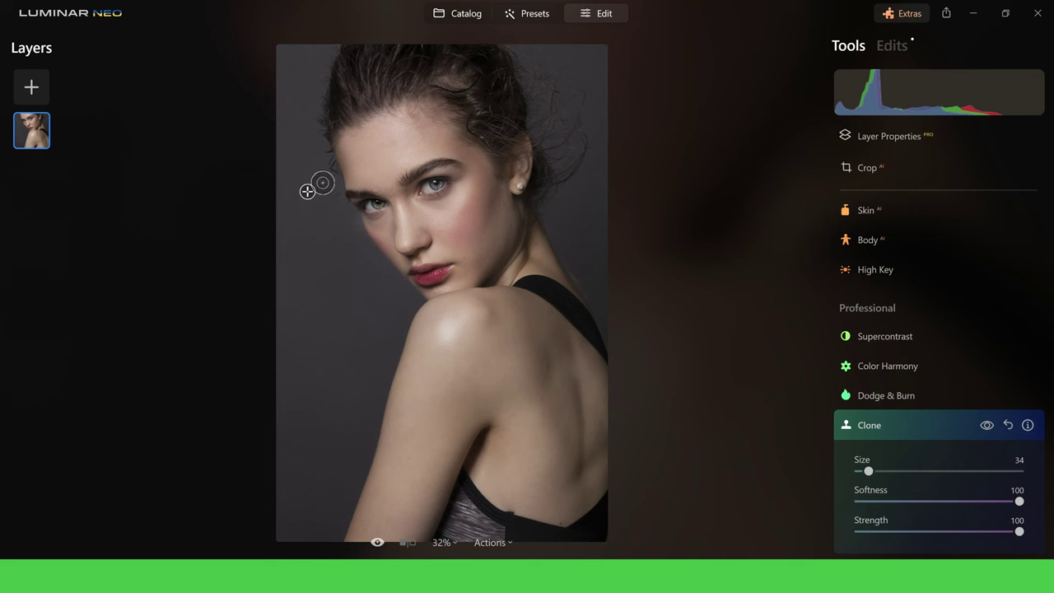
pyautogui.press('[')
pyautogui.press('[')
pyautogui.moveTo(313, 248)
pyautogui.mouseDown()
pyautogui.moveTo(322, 181)
pyautogui.moveTo(327, 189)
pyautogui.mouseUp()
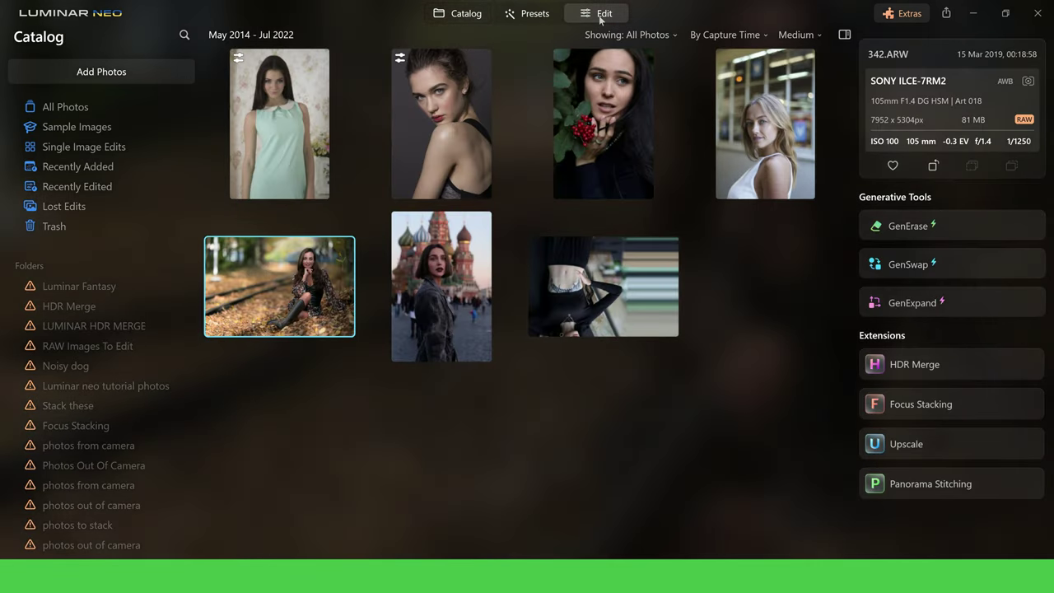
# Open the railway-track portrait in Edit and scroll the Tools panel down to Creative
pyautogui.click(600, 14)
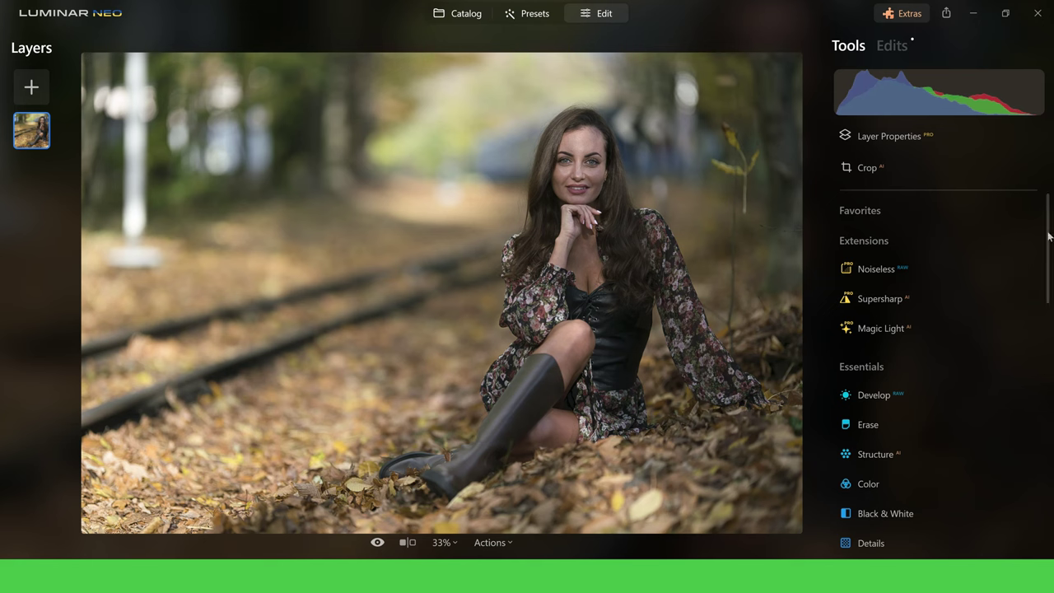
pyautogui.scroll(-5, 1049, 236)
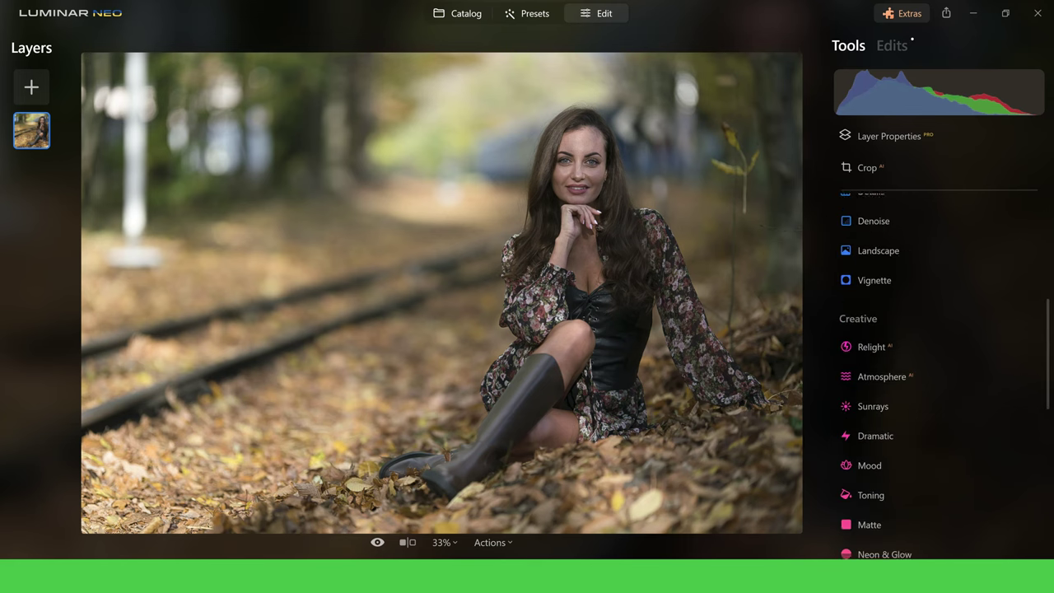
pyautogui.scroll(-2, 939, 371)
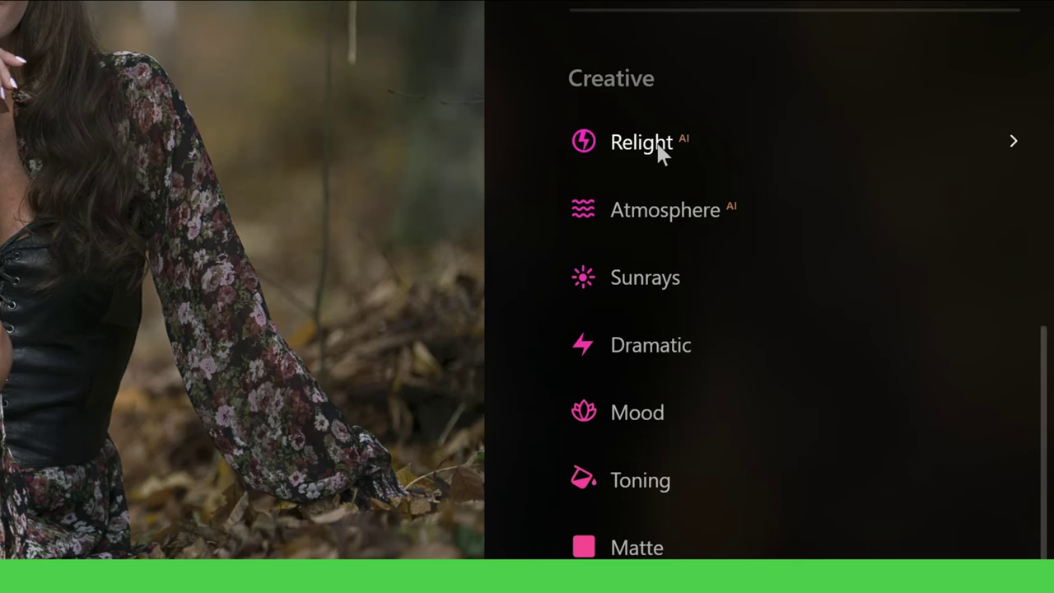
# Set Relight AI to Brightness Near 34, Brightness Far -23 and Depth 48, comparing before/after
pyautogui.click(659, 152)
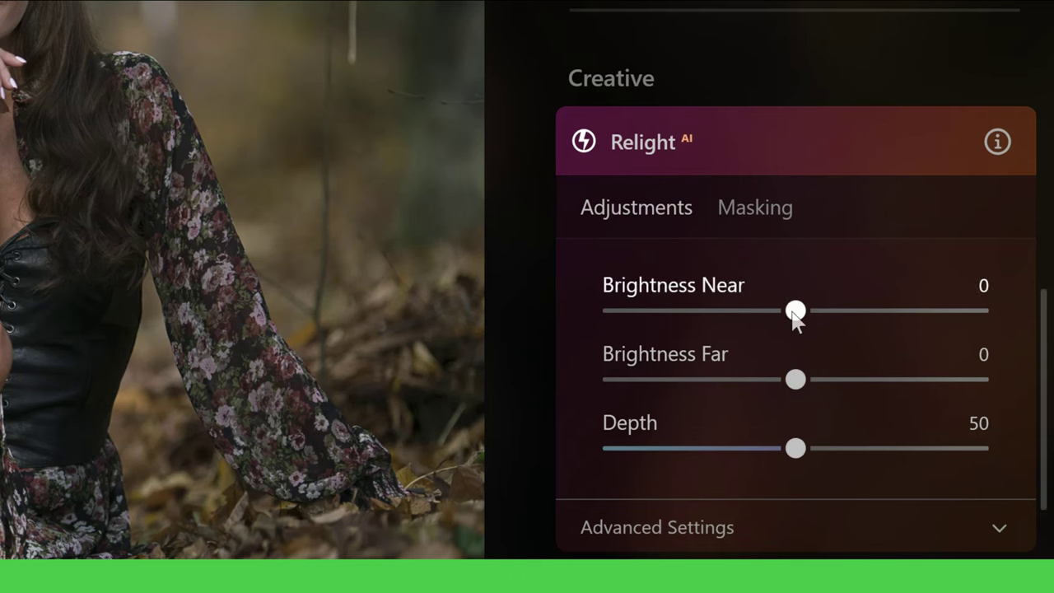
pyautogui.moveTo(812, 313); pyautogui.dragTo(856, 318)
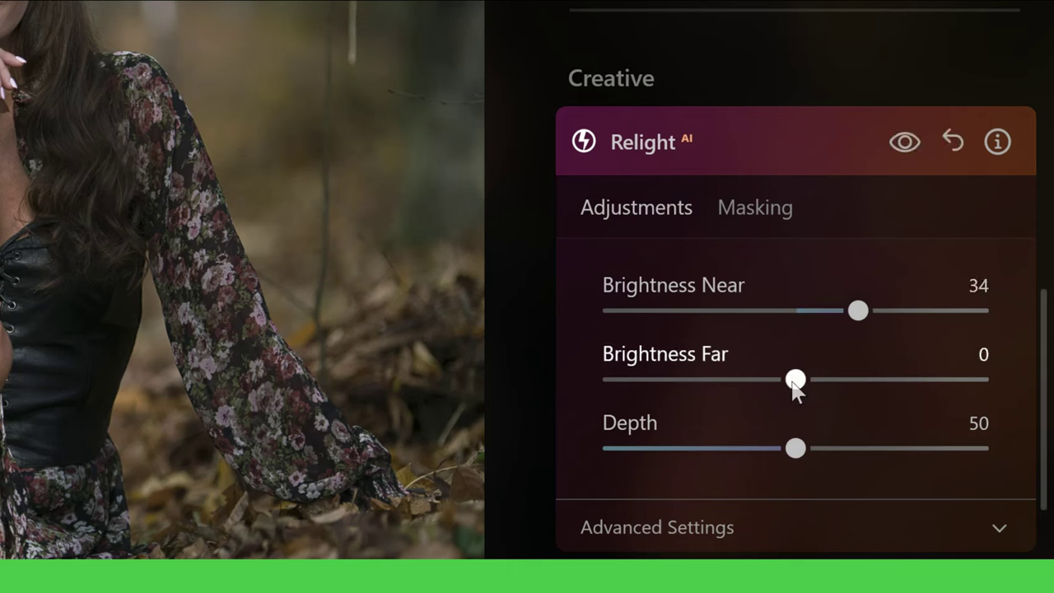
pyautogui.moveTo(794, 381); pyautogui.dragTo(751, 381)
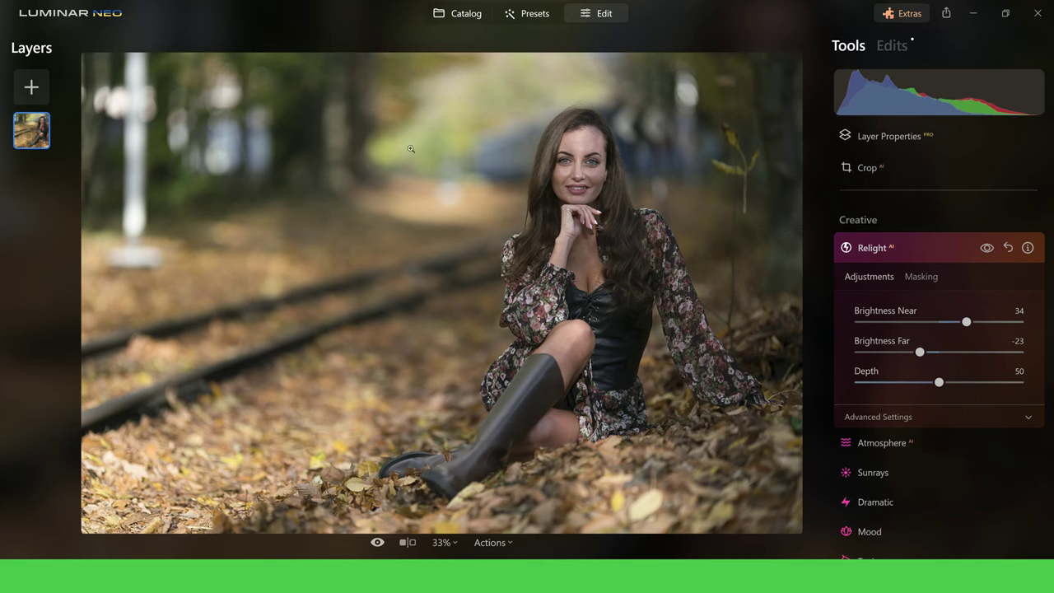
pyautogui.click(986, 250)
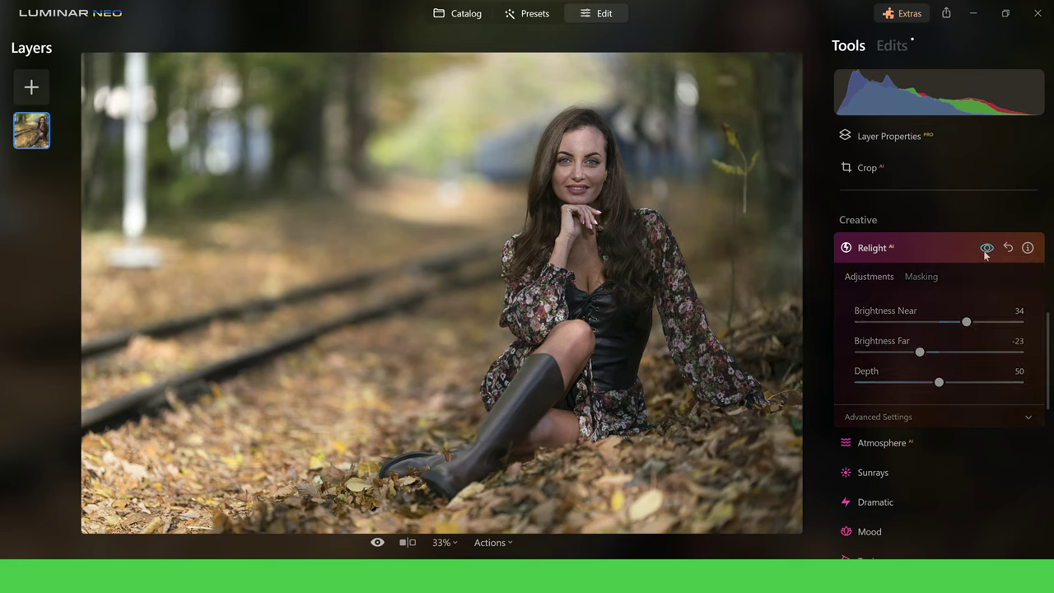
pyautogui.click(986, 252)
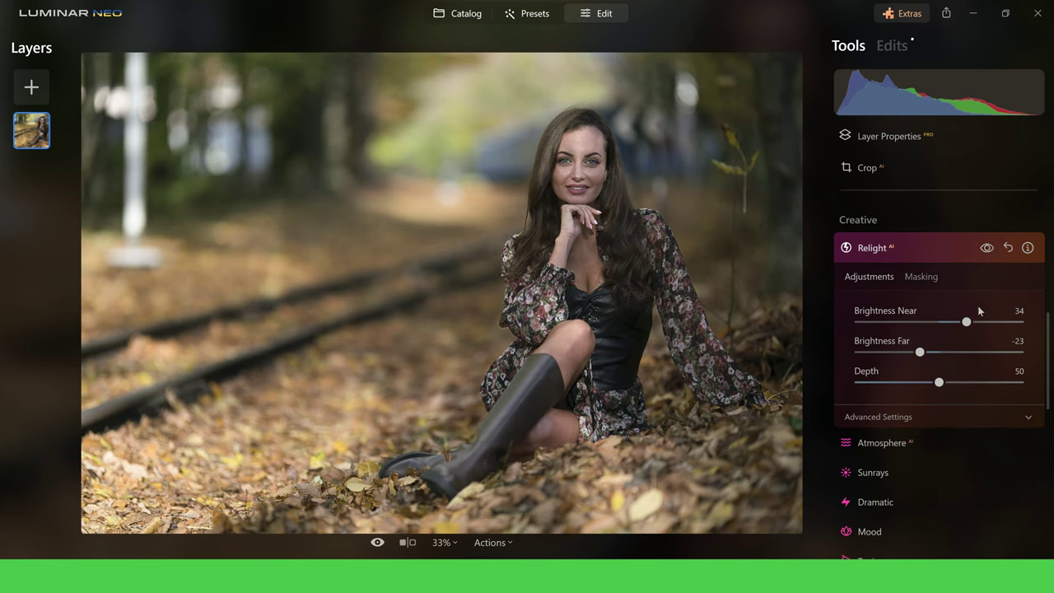
pyautogui.moveTo(940, 383)
pyautogui.mouseDown()
pyautogui.moveTo(884, 399)
pyautogui.moveTo(995, 387)
pyautogui.moveTo(916, 391)
pyautogui.moveTo(940, 388)
pyautogui.mouseUp()
# In Relight's Advanced Settings, set Dehalo to 93 and Warmth Near to 1
pyautogui.click(1028, 420)
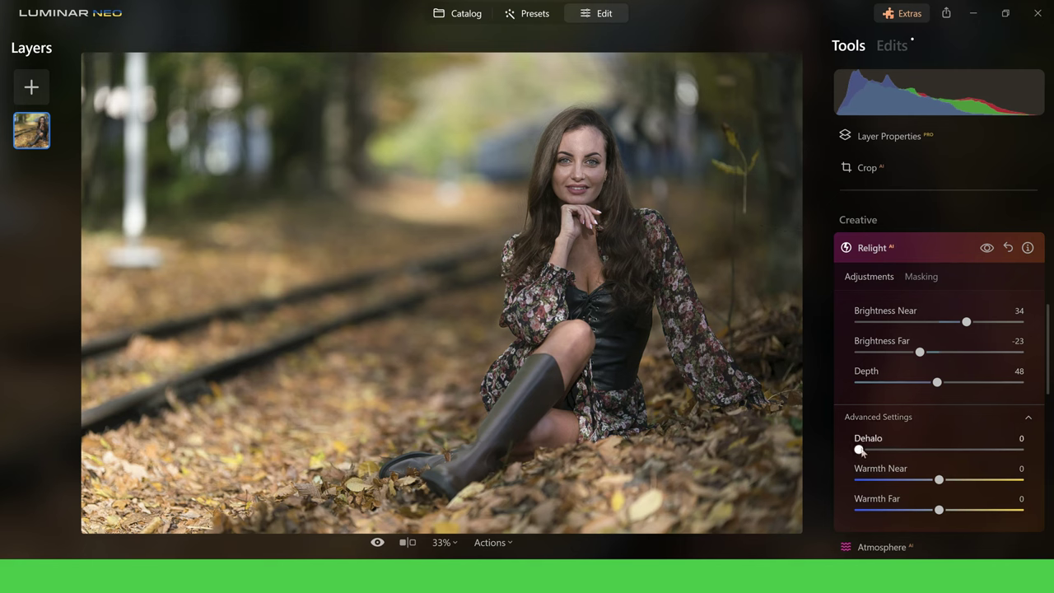
pyautogui.moveTo(860, 450); pyautogui.dragTo(1010, 450)
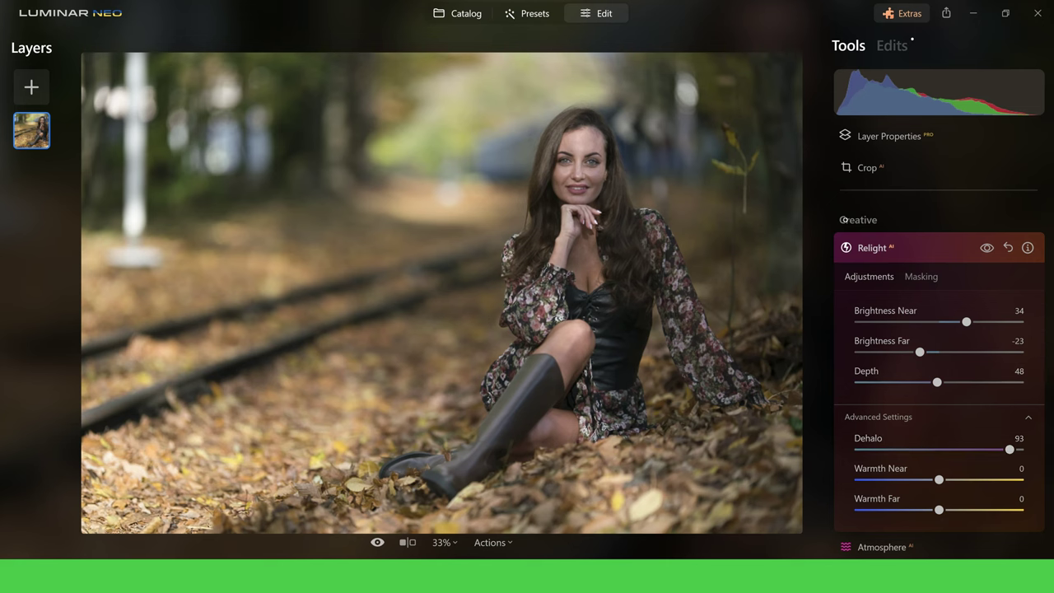
pyautogui.click(986, 248)
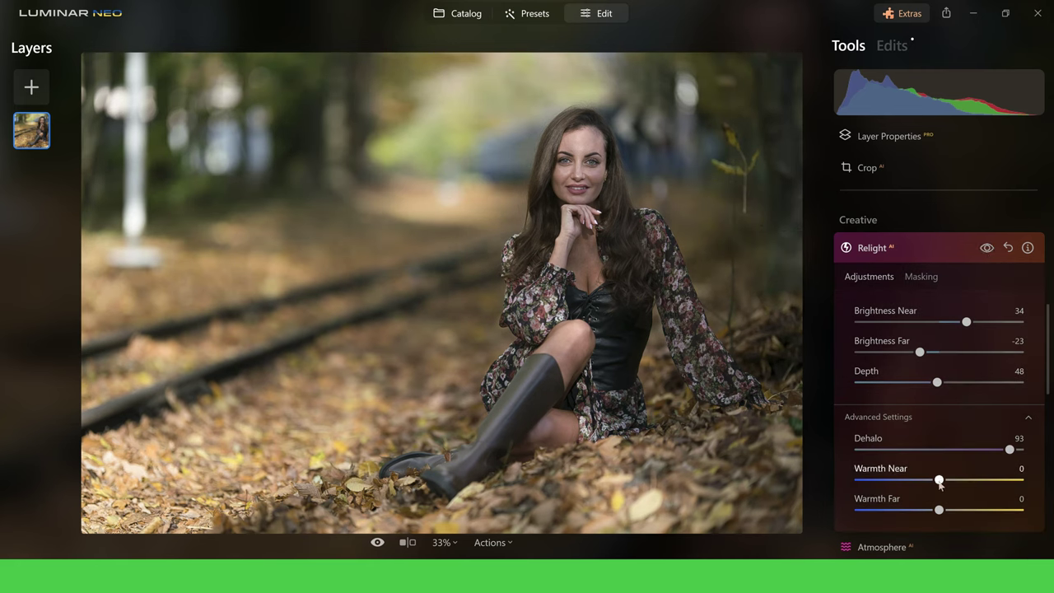
pyautogui.moveTo(940, 483); pyautogui.dragTo(941, 513)
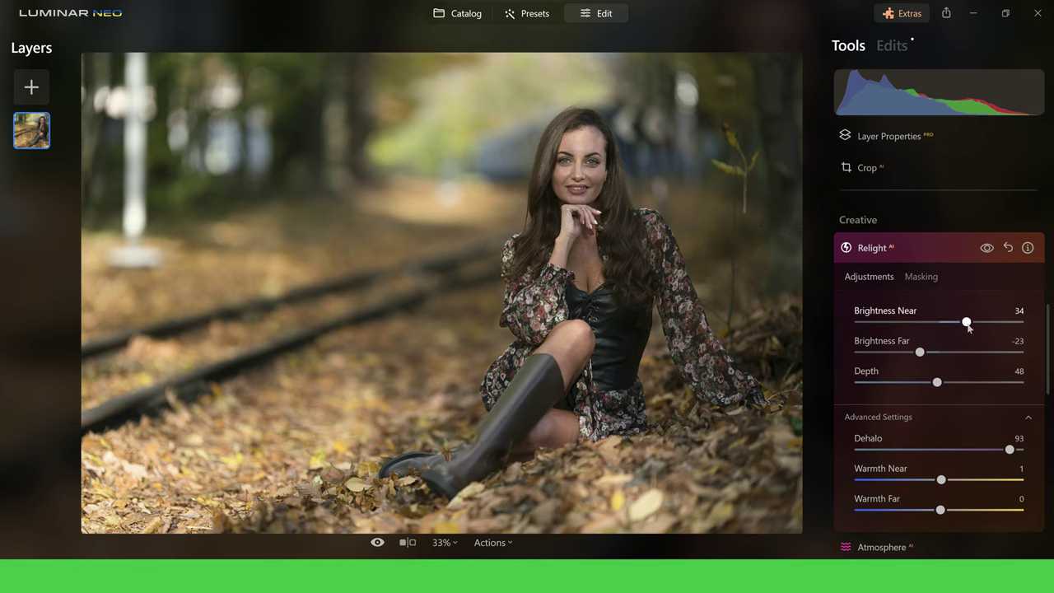
# Raise Brightness Near to 40, reset Warmth Near to 0, and compare the Relight effect
pyautogui.moveTo(967, 323); pyautogui.dragTo(972, 326)
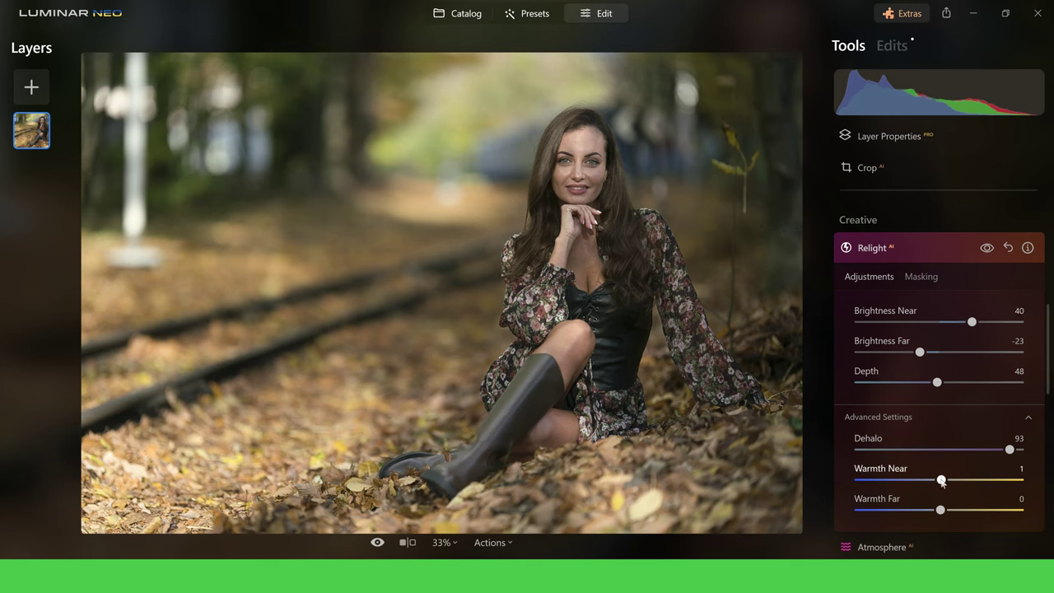
pyautogui.moveTo(942, 481); pyautogui.dragTo(941, 482)
pyautogui.click(989, 250)
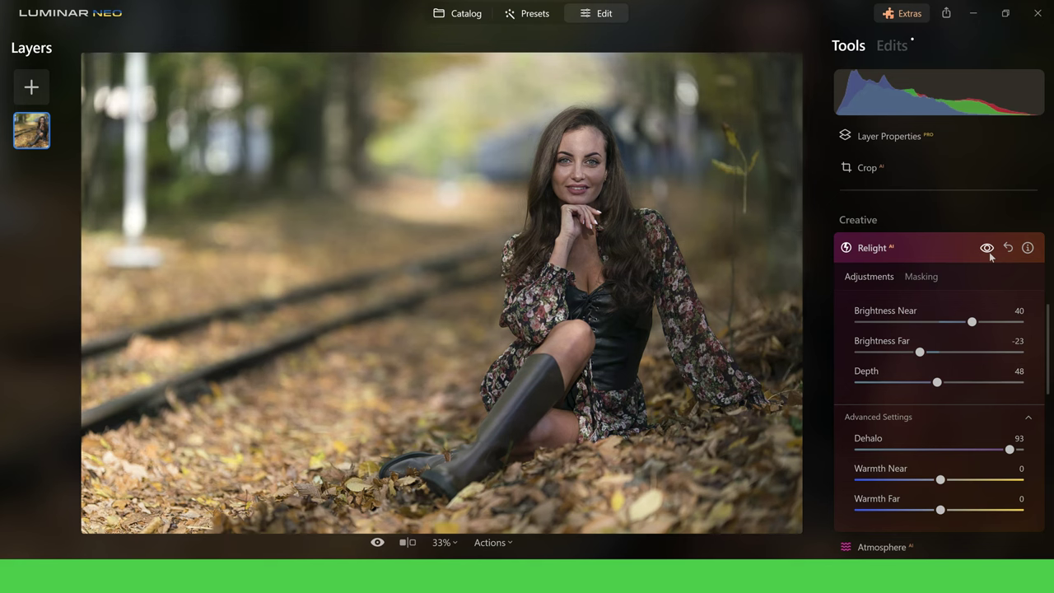
pyautogui.click(988, 250)
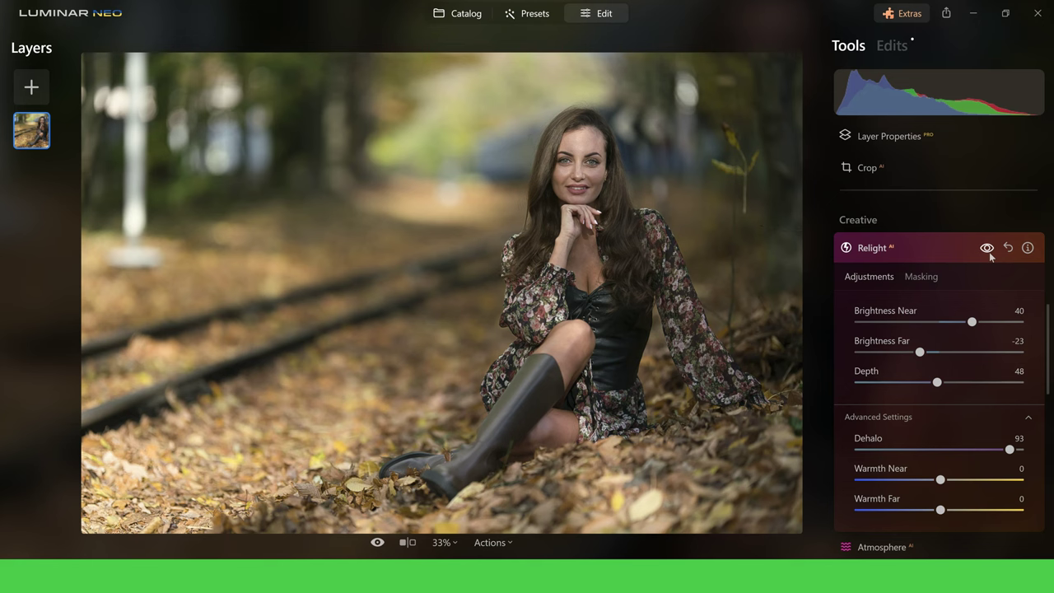
# Back in the Catalog, select 354.ARW, then open 343.cr2 in single-image view
pyautogui.click(455, 14)
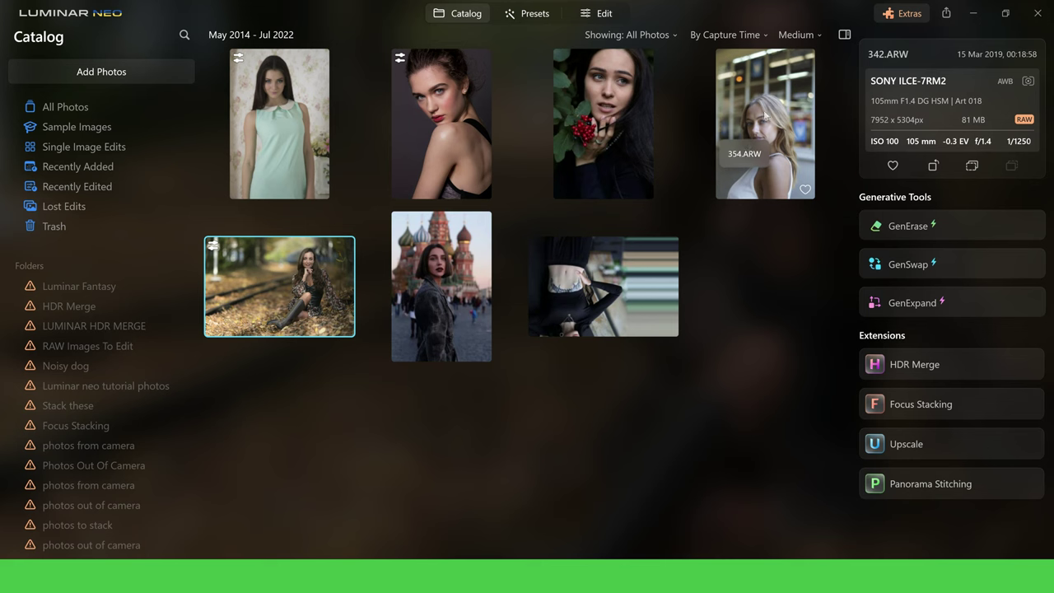
pyautogui.click(765, 116)
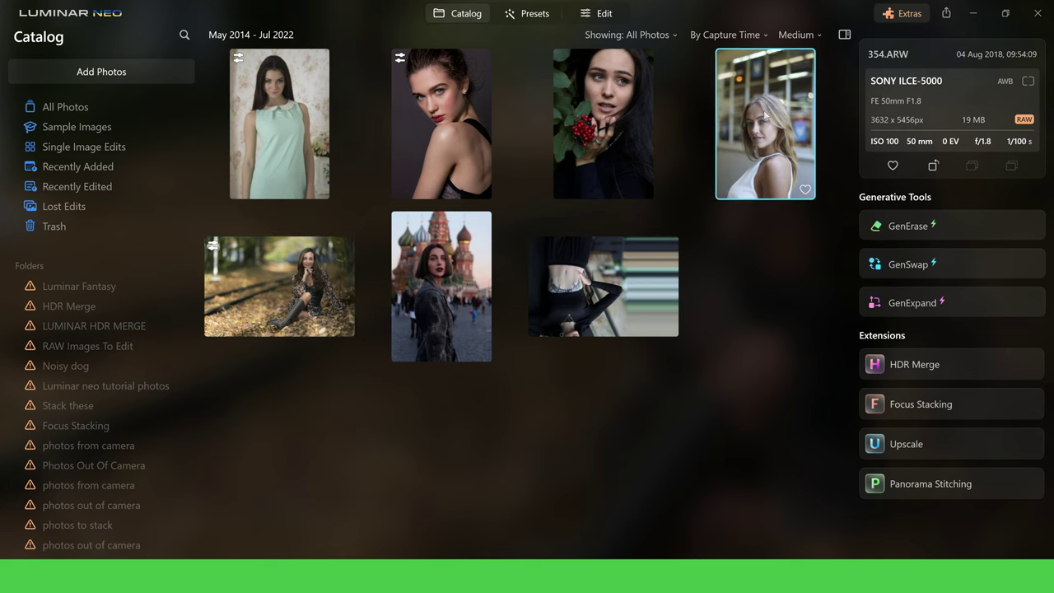
pyautogui.doubleClick(608, 103)
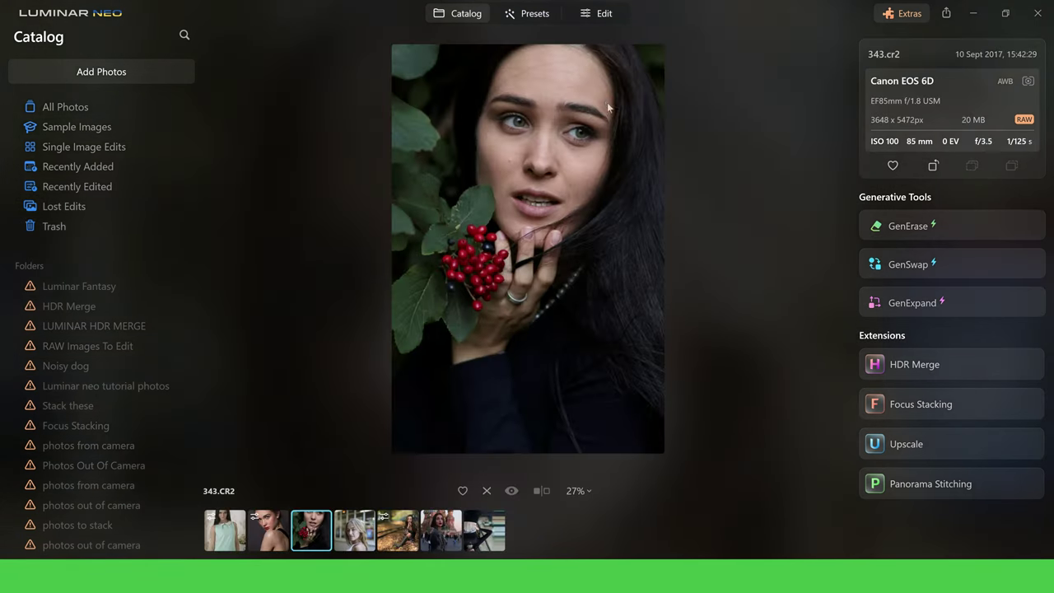